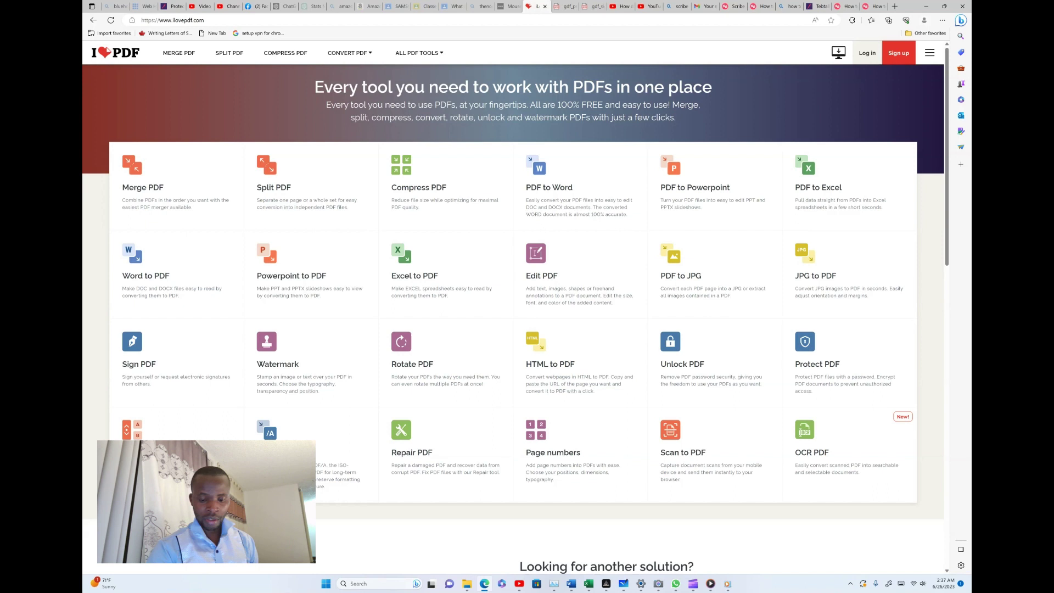
Step: Switch to File Explorer and open the gdf PDF from the Documents folder to view it
click(467, 584)
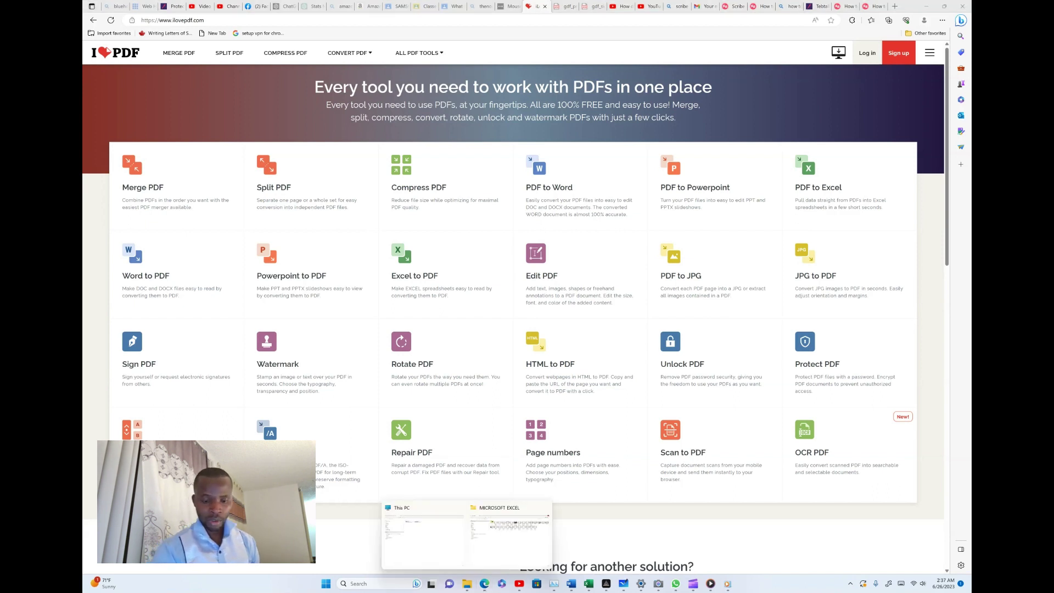
click(422, 533)
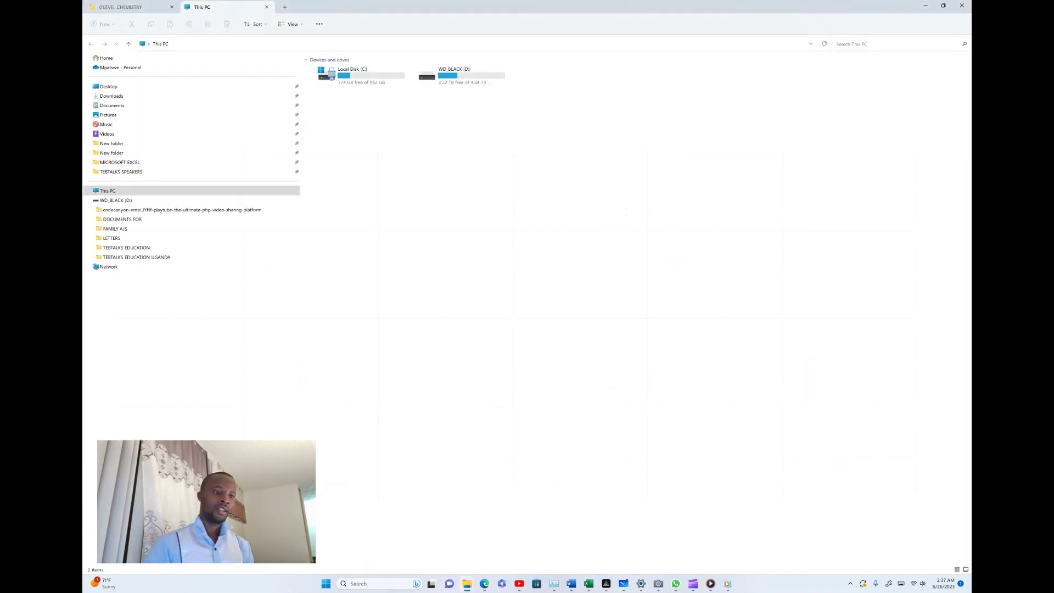
click(112, 105)
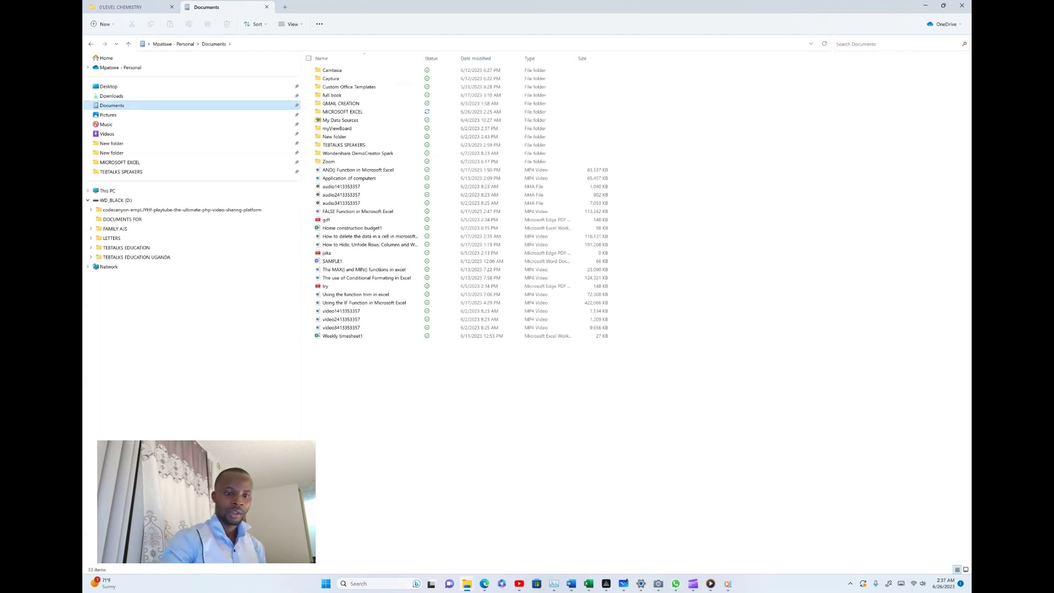
click(352, 228)
double_click(326, 219)
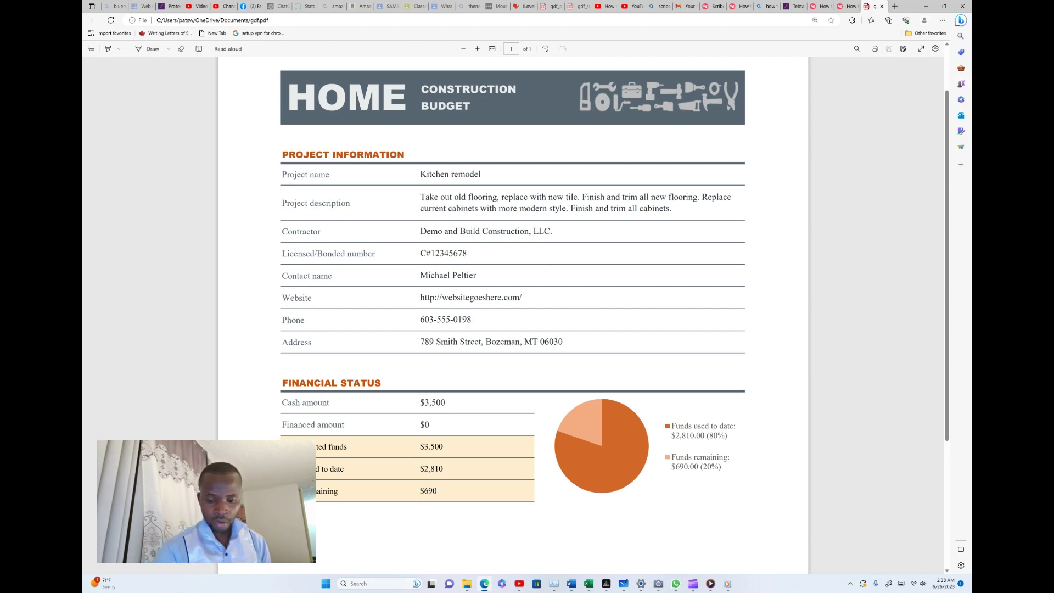
click(484, 584)
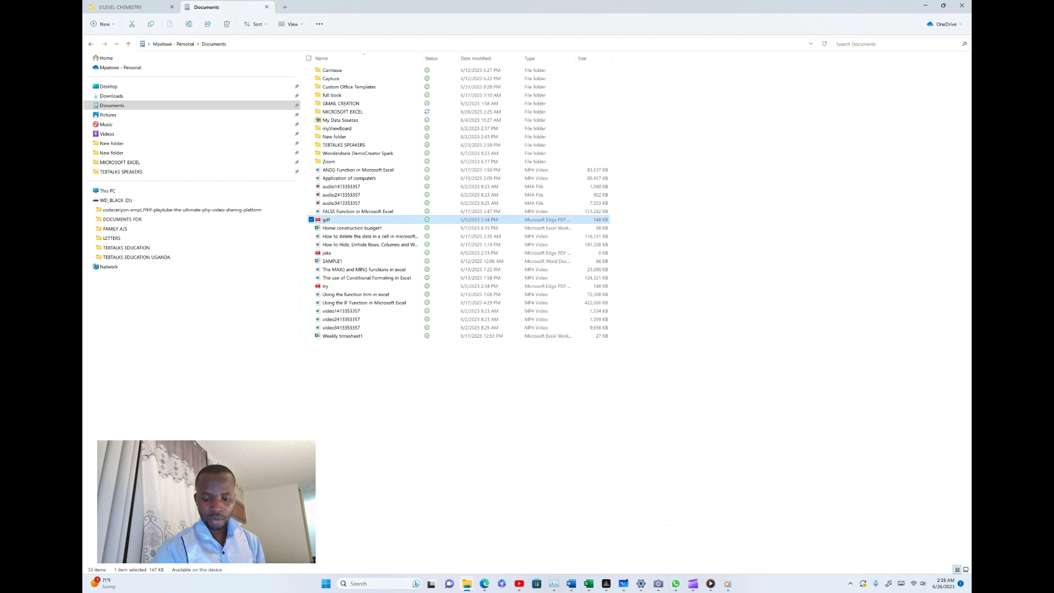
click(484, 583)
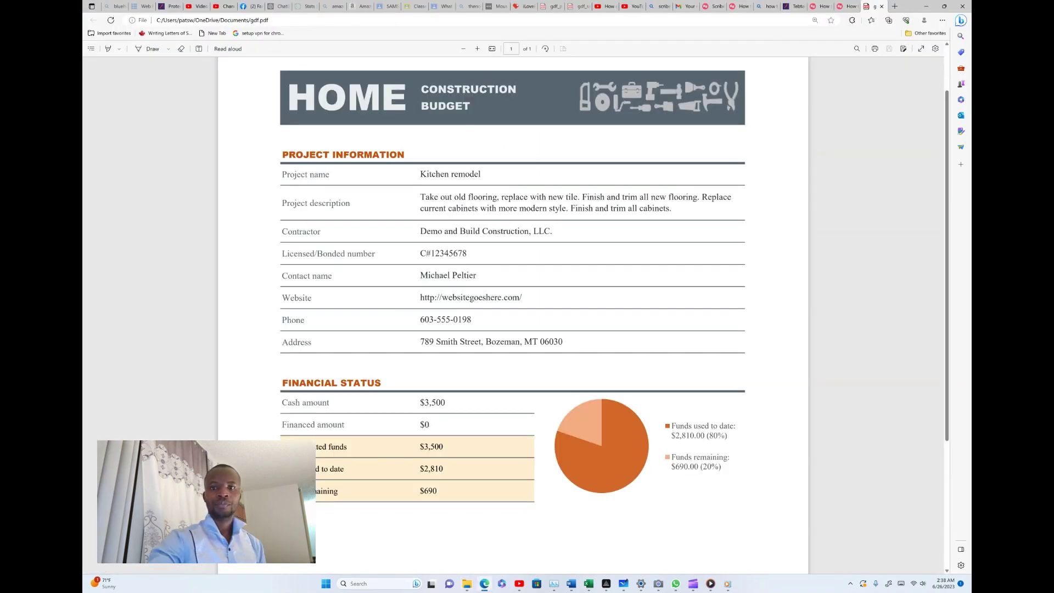
Step: Return to the iLovePDF site and load gdf.pdf from Documents into the PDF to Word converter
click(524, 6)
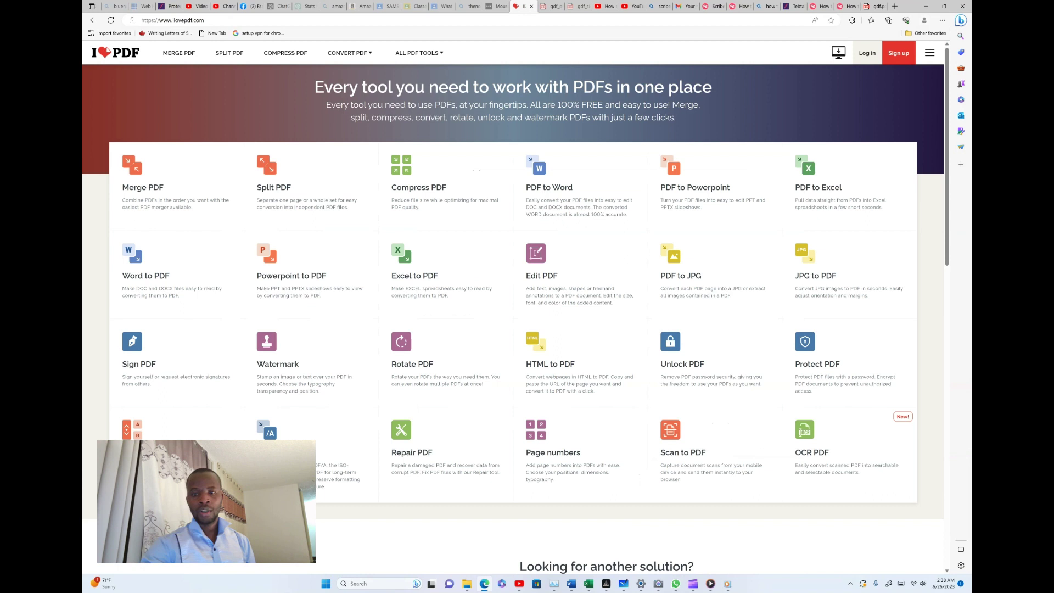
click(580, 186)
click(580, 187)
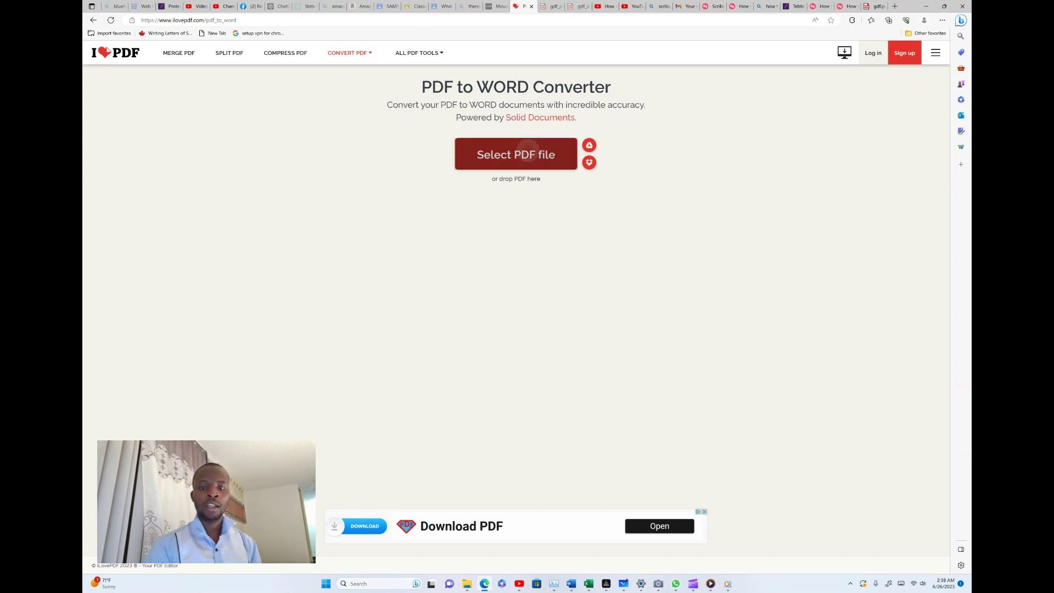
click(515, 154)
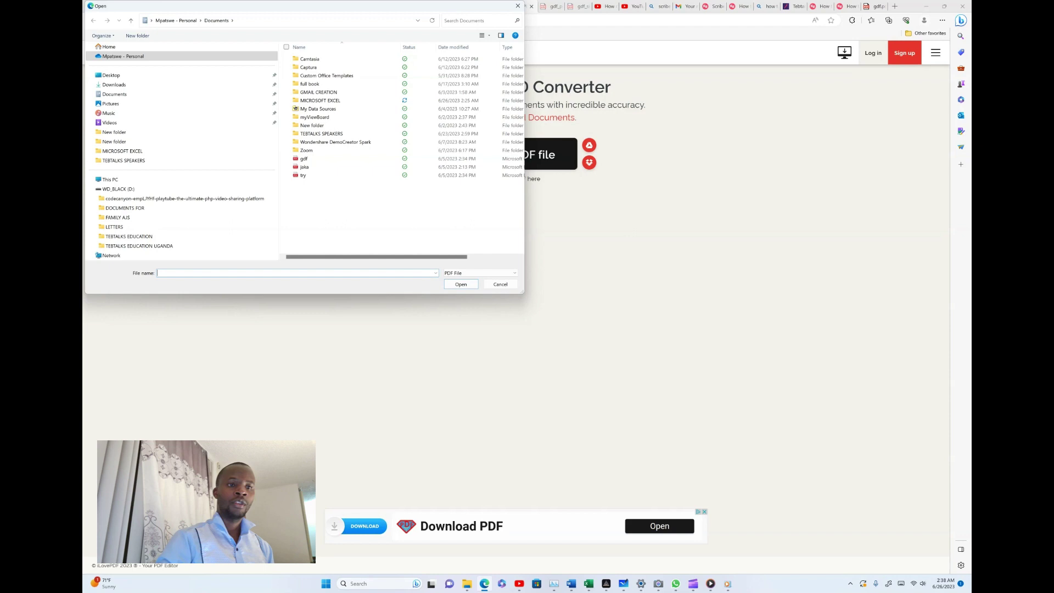
click(304, 158)
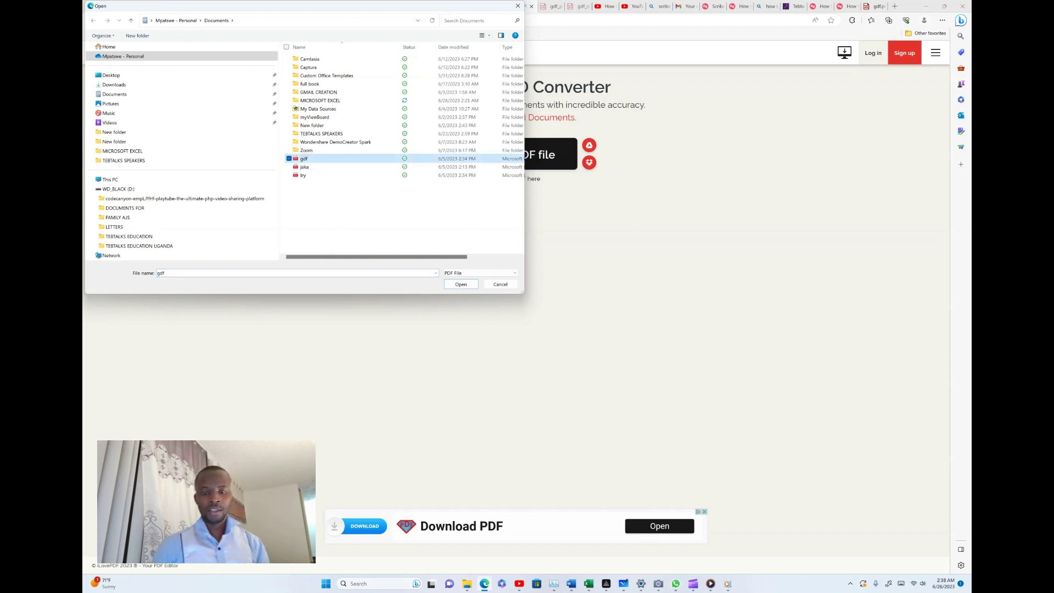
key(Return)
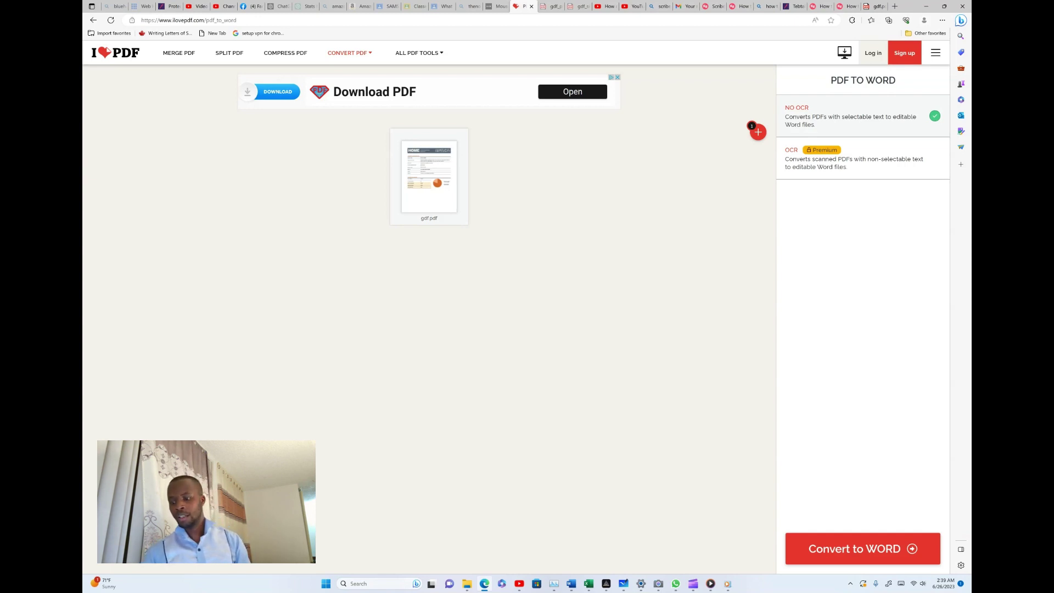
Step: Convert the PDF to Word and open the downloaded gdf (2).docx in Word with editing enabled
click(868, 548)
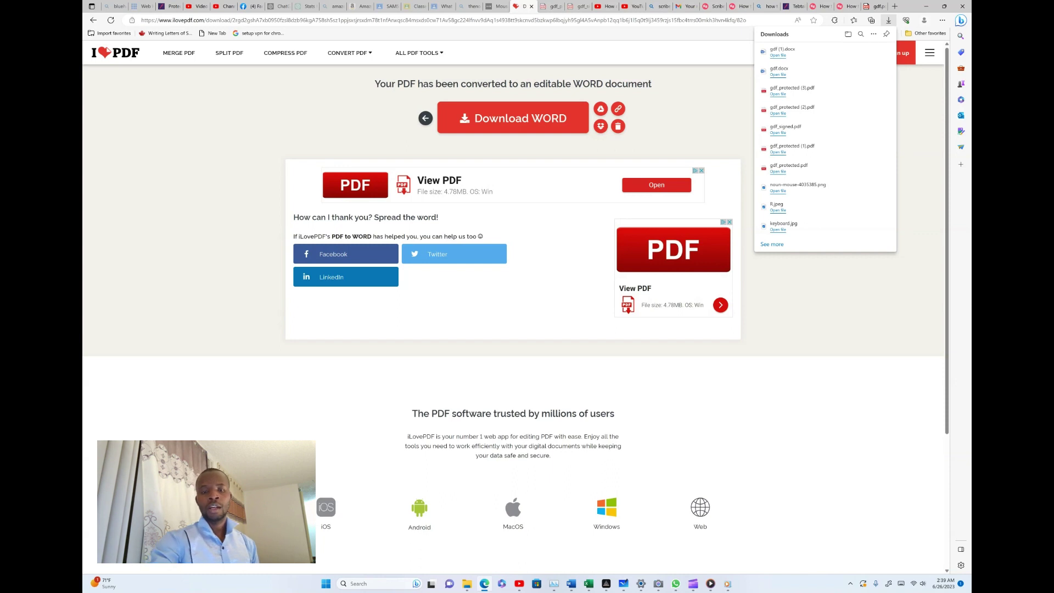
click(512, 118)
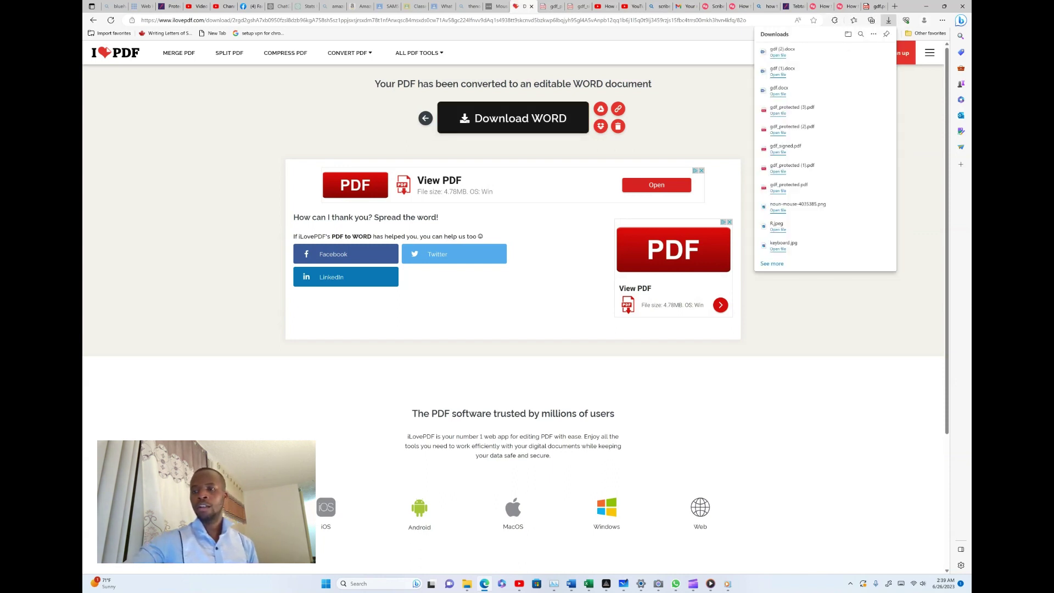
click(777, 55)
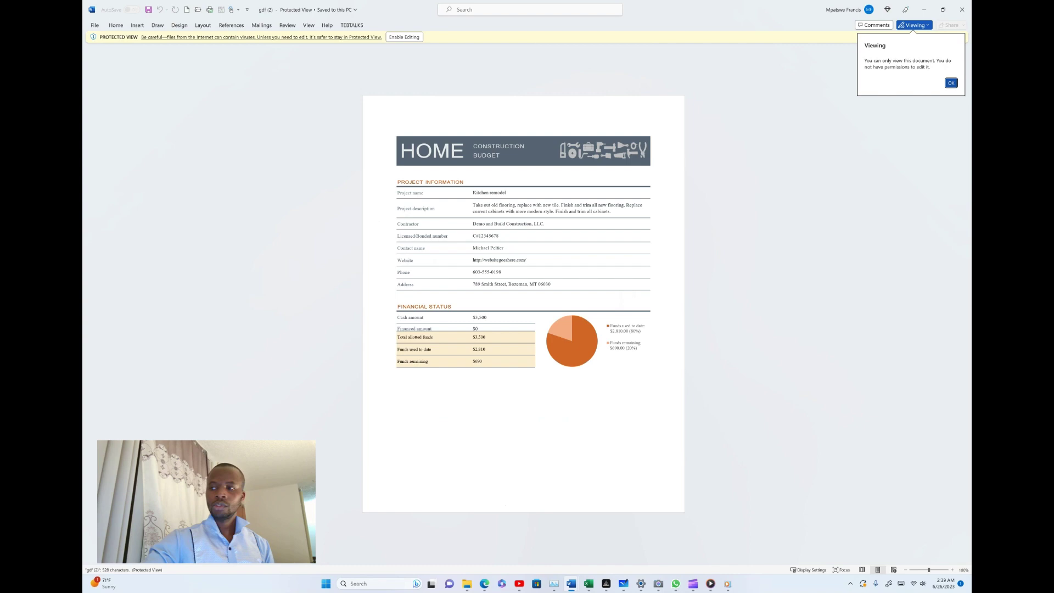
key(Return)
click(404, 36)
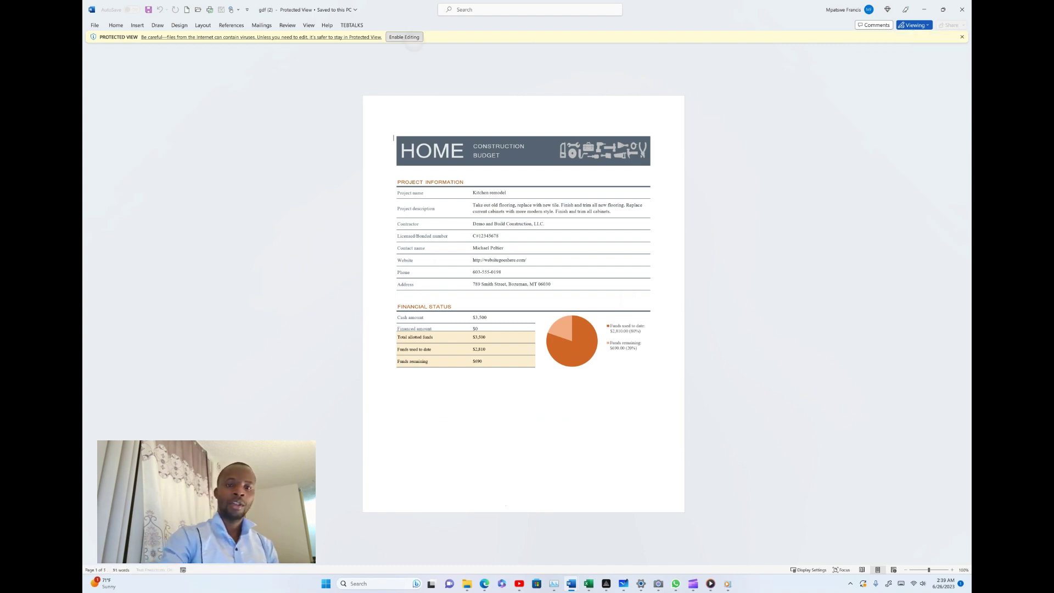
Step: Append the text "hbjhsabhbsfhkfbhk" to the end of the contractor name in the project information
ctrl+scroll(523, 317, up, 7)
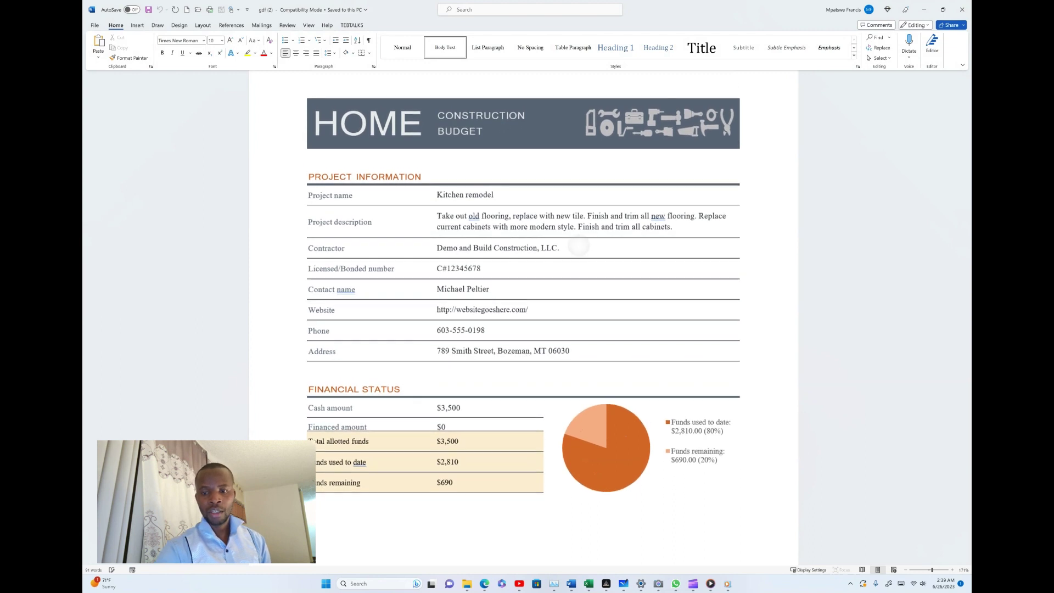
click(559, 250)
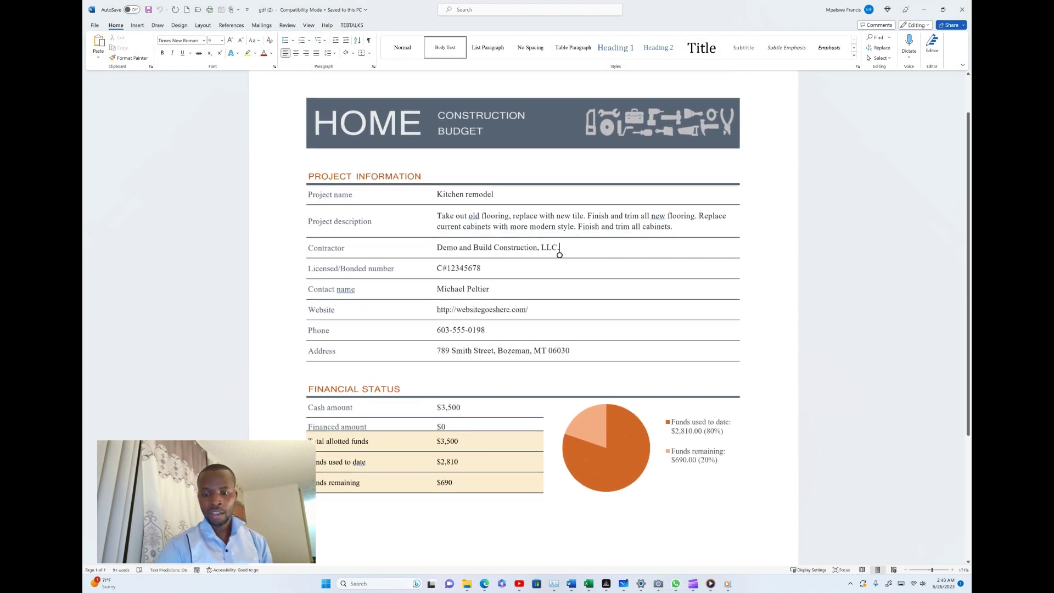
text(hbjhsabhbsfhkfbhks)
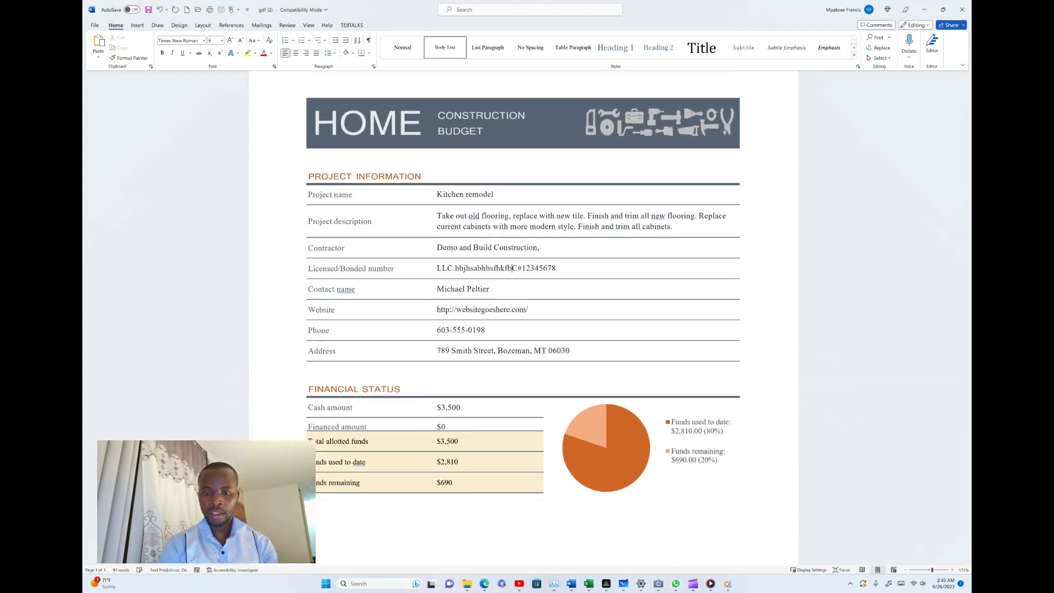
text(bmz)
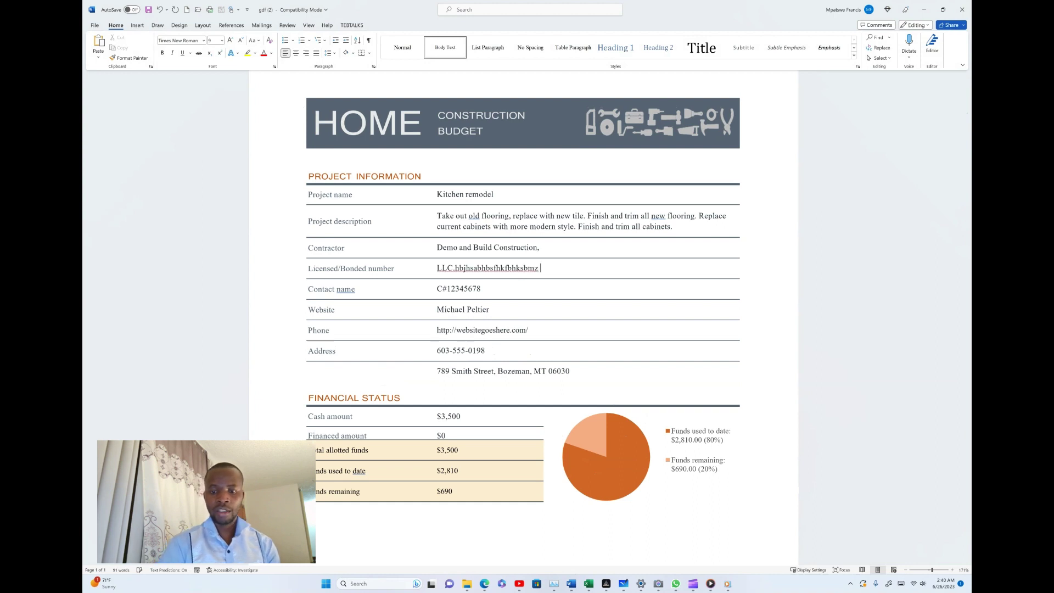
key(BackSpace)
key(BackSpace)
key(BackSpace)
key(BackSpace)
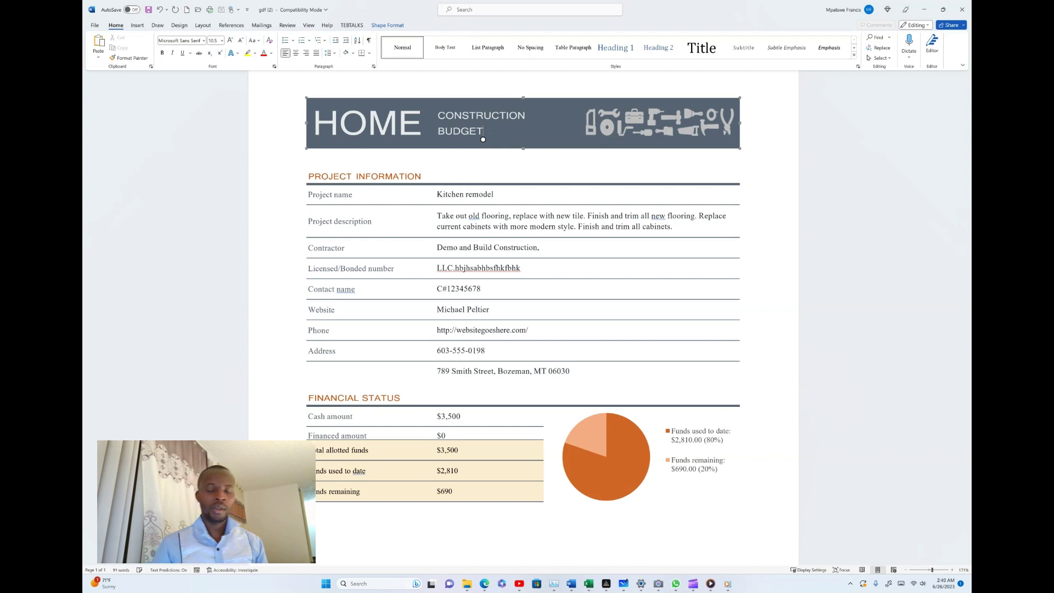
Step: Save the document as a Word file named CONVERTED in Downloads, accepting the file format upgrade and disabling its reminder
key(alt+f)
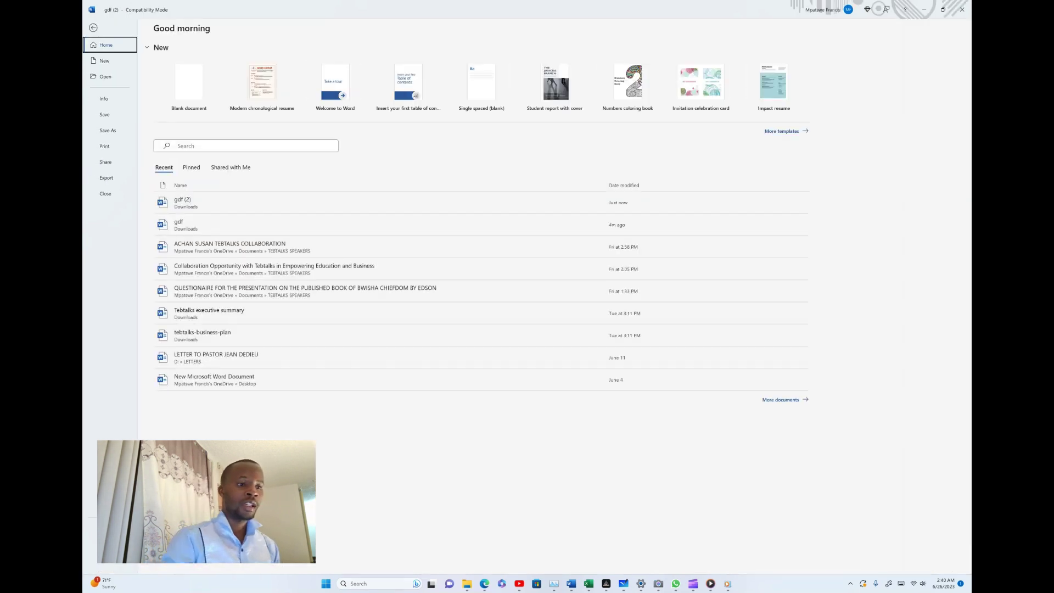
click(107, 130)
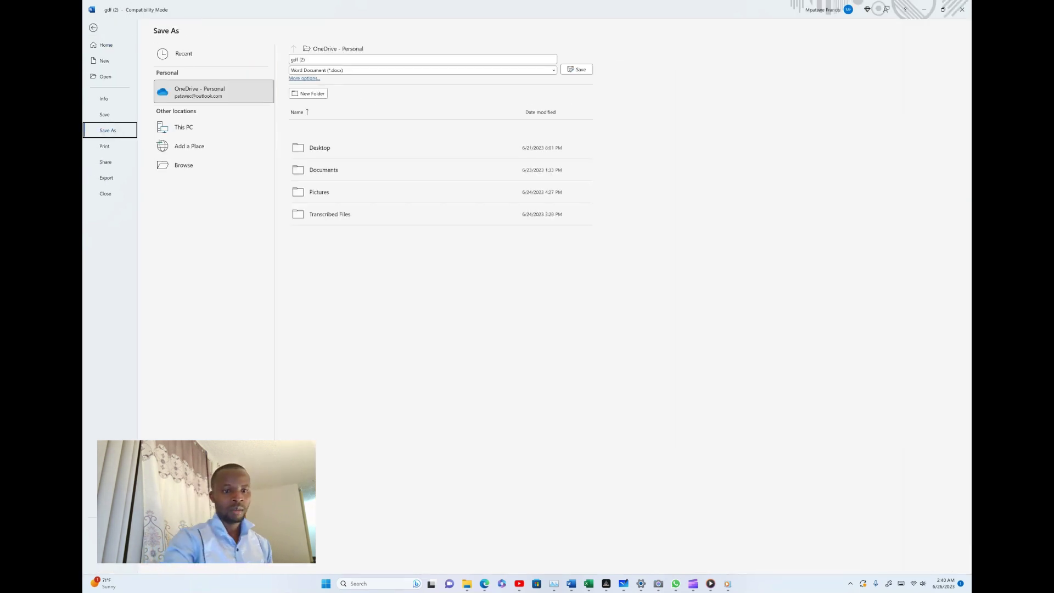
click(323, 170)
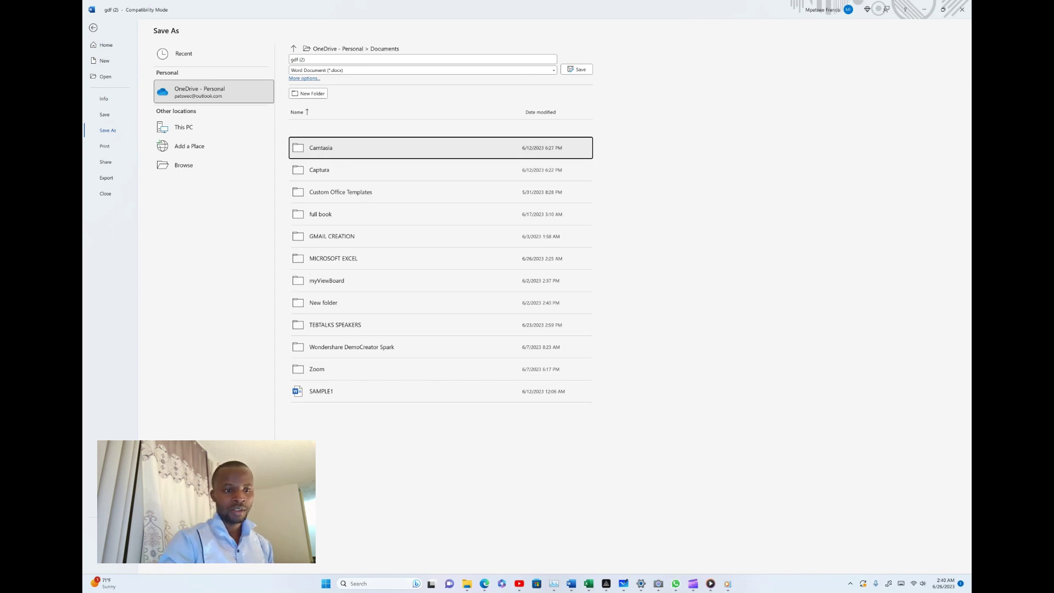
click(184, 164)
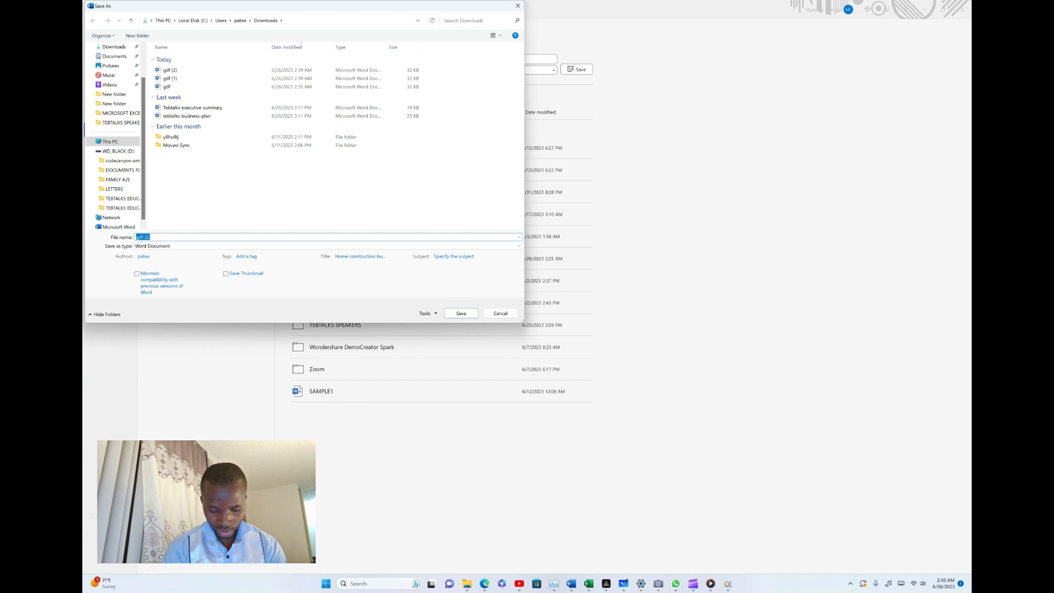
text(CO)
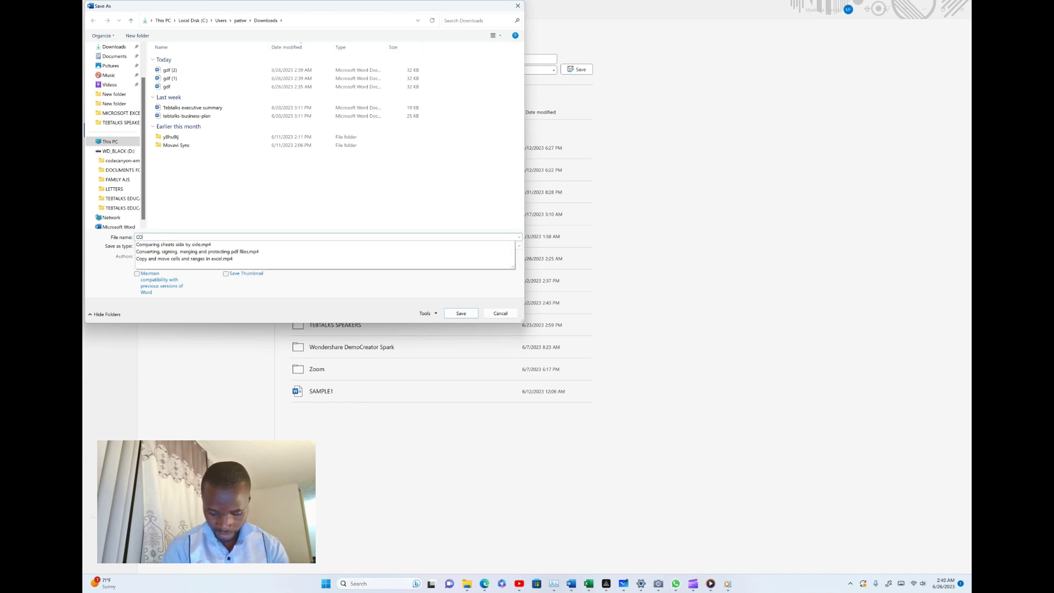
text(NVERT)
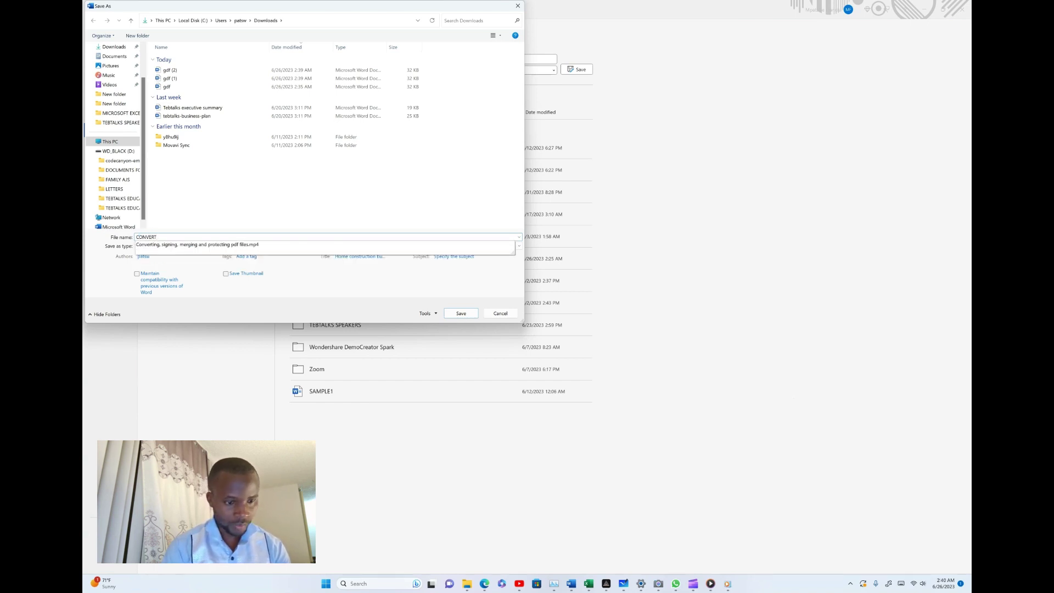
text(ED)
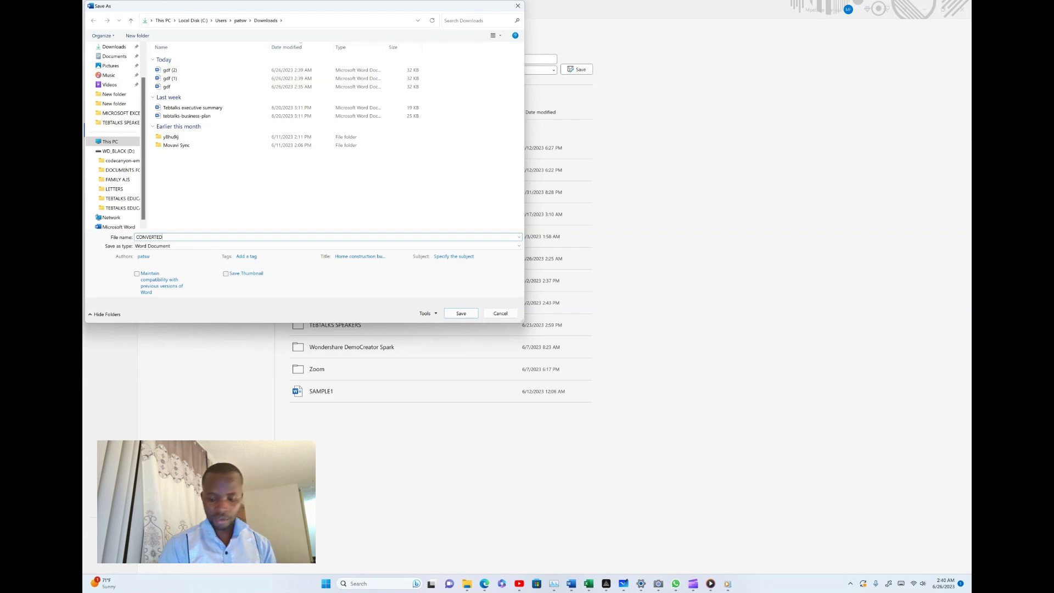
key(Return)
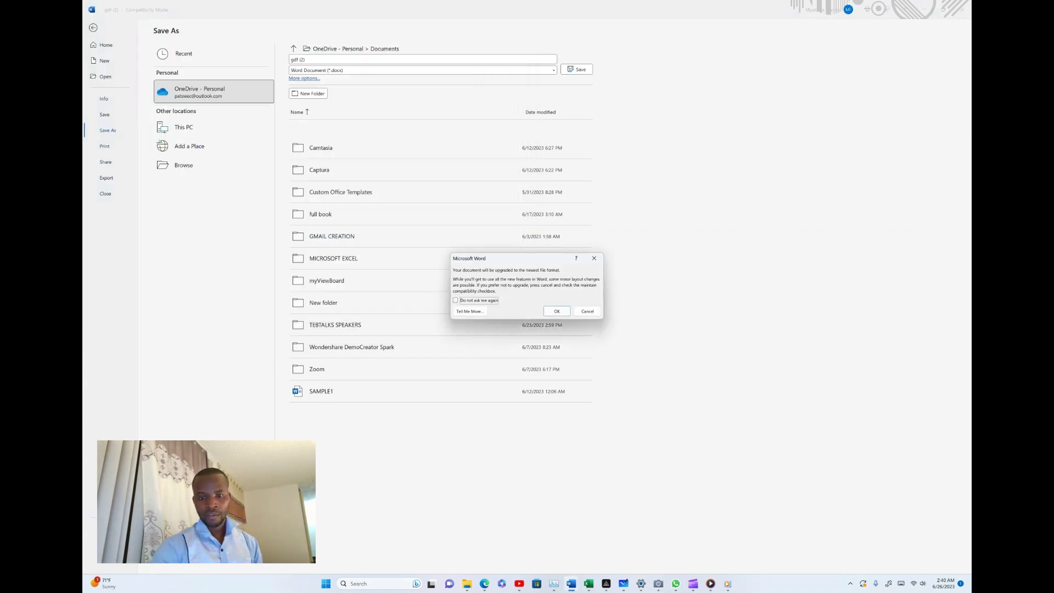
click(455, 300)
click(556, 311)
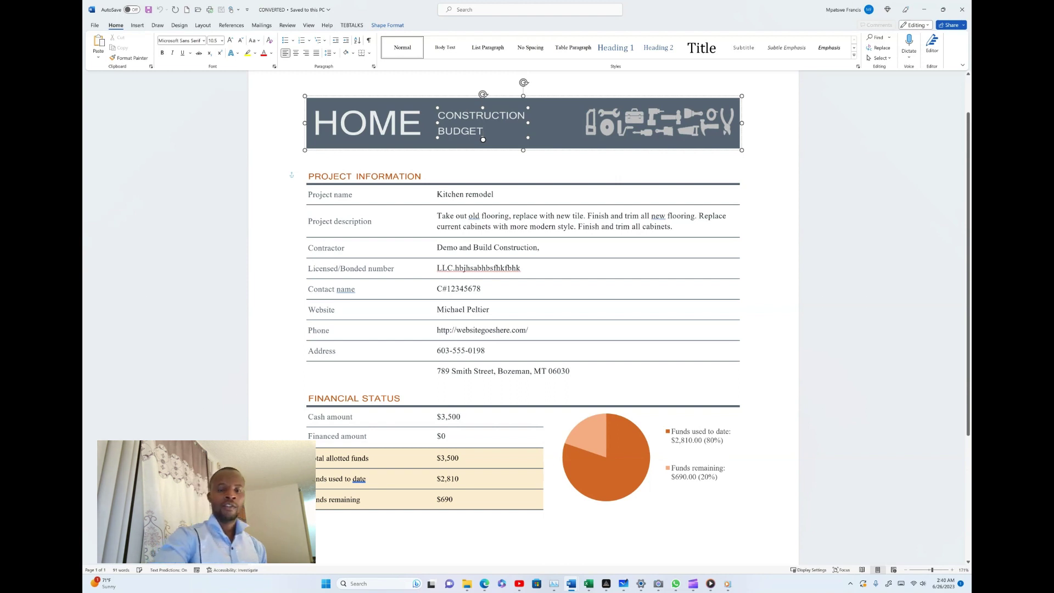
click(489, 310)
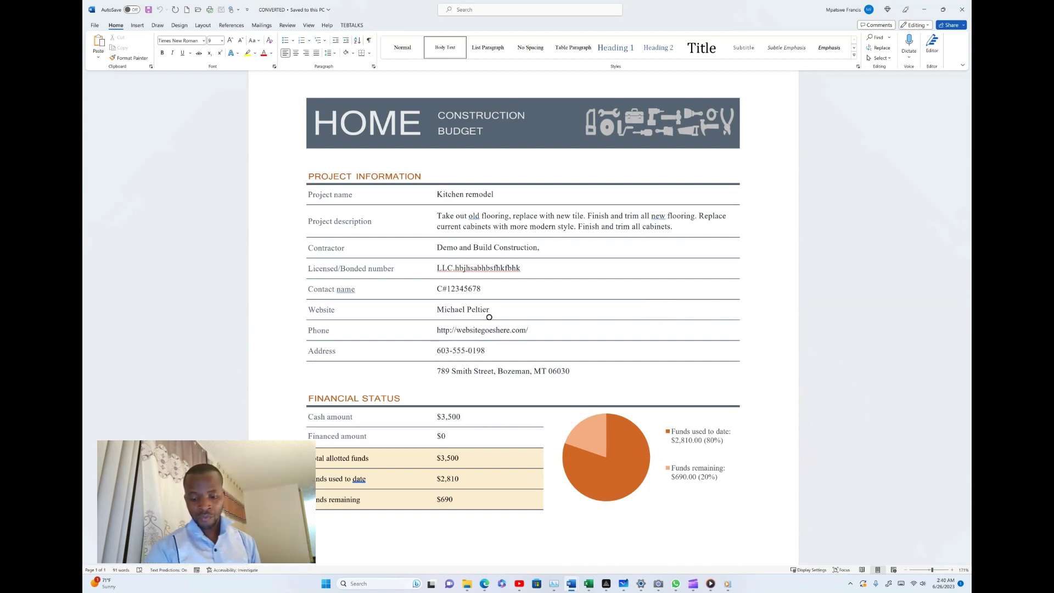
Step: Switch back to iLovePDF in the browser, open the Word to PDF converter and start selecting a Word file
key(alt+Tab)
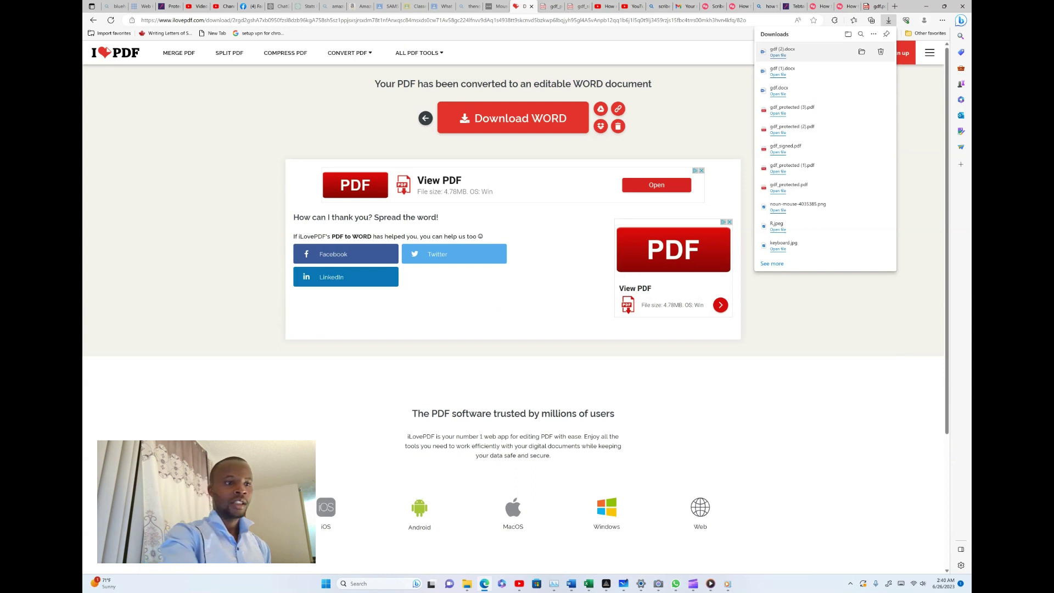
click(115, 53)
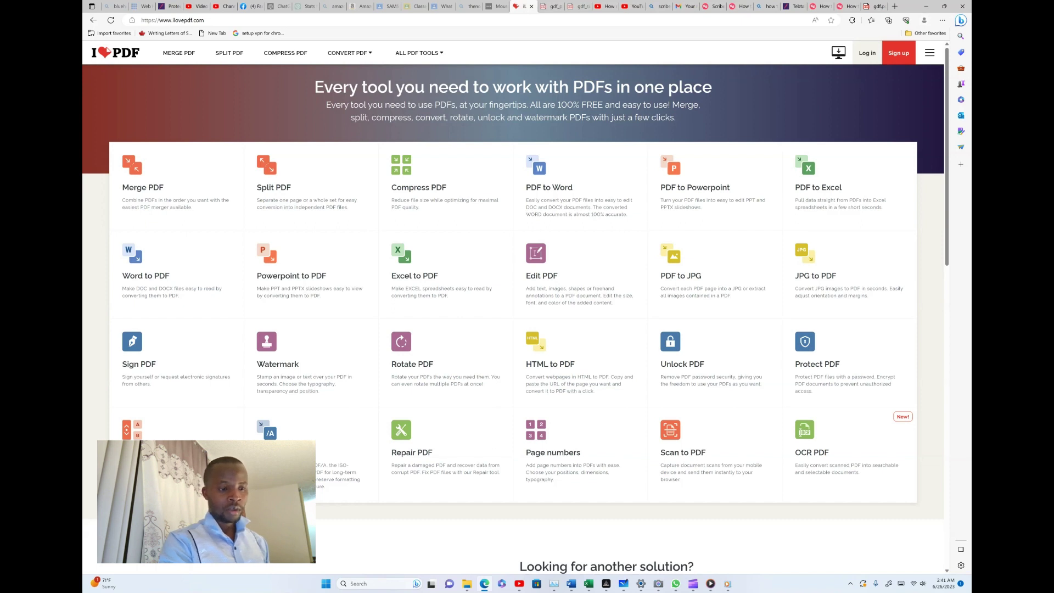
click(146, 274)
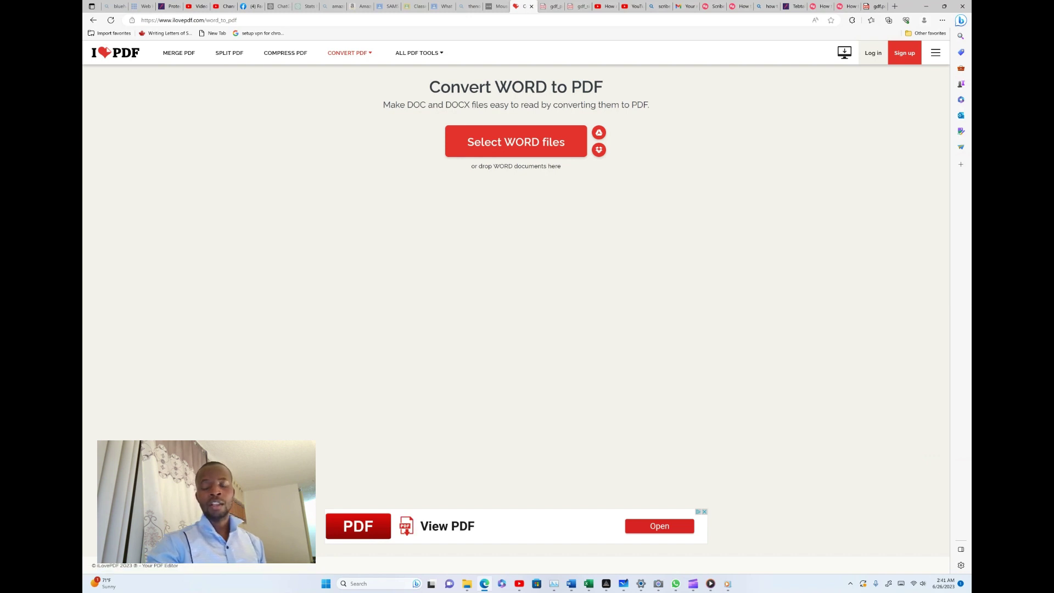
click(516, 142)
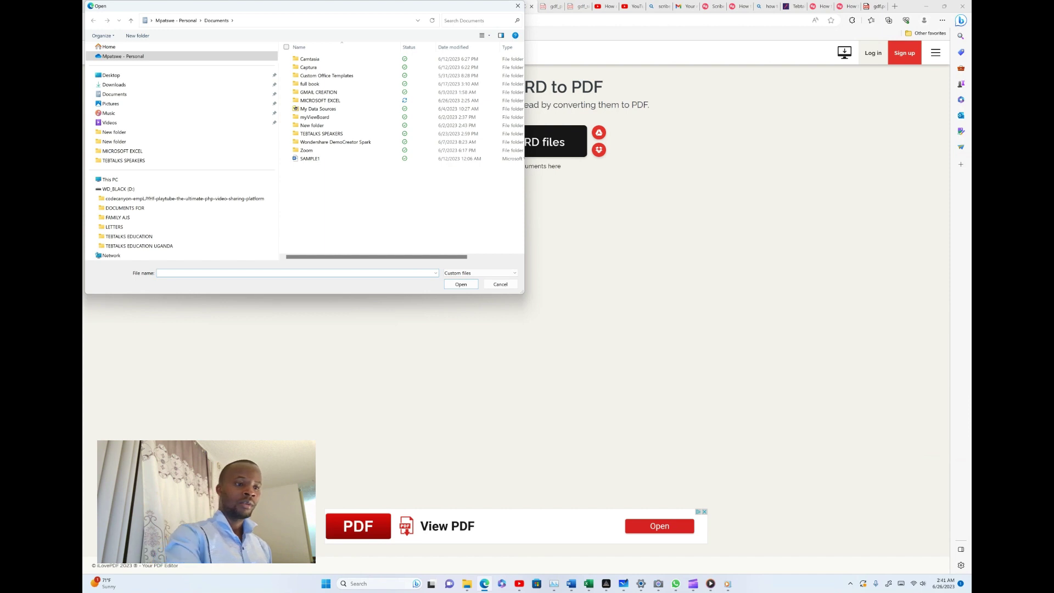
Step: Look through the Documents and Pictures folders for the saved CONVERTED document, showing all file types
click(115, 94)
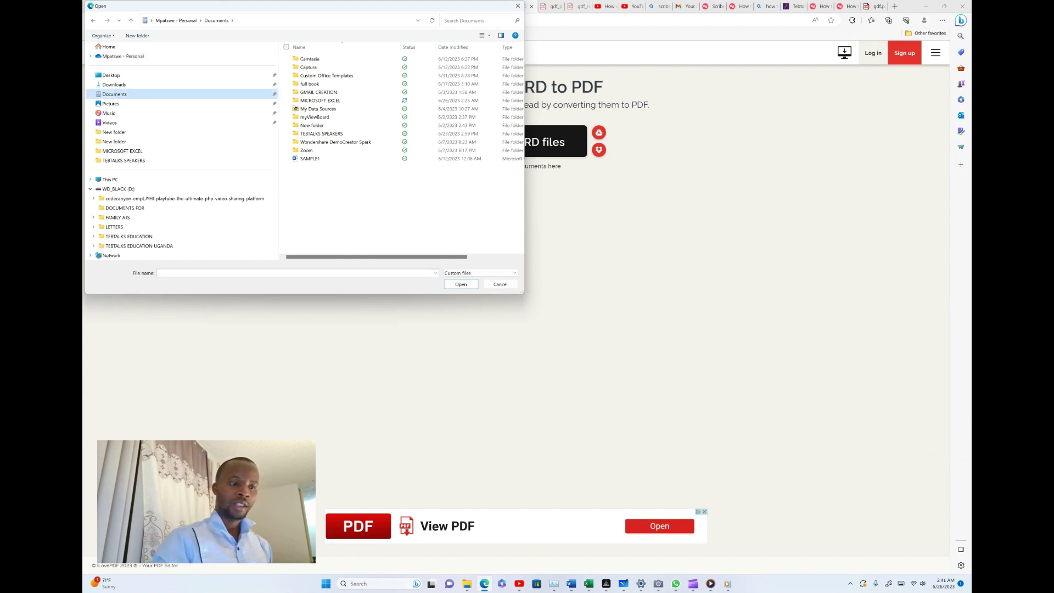
click(111, 103)
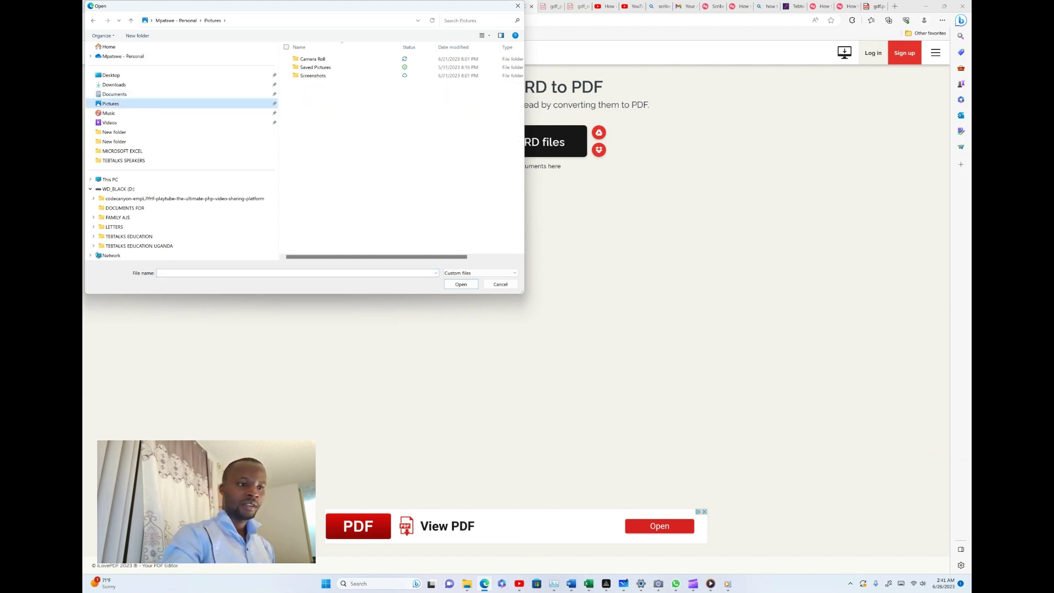
click(114, 93)
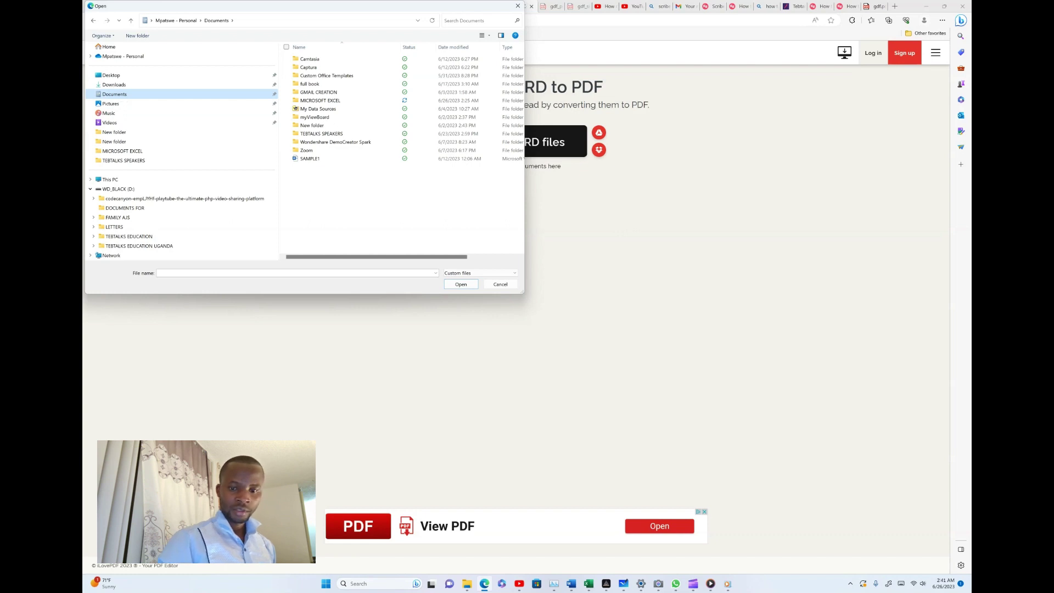
click(479, 272)
click(460, 286)
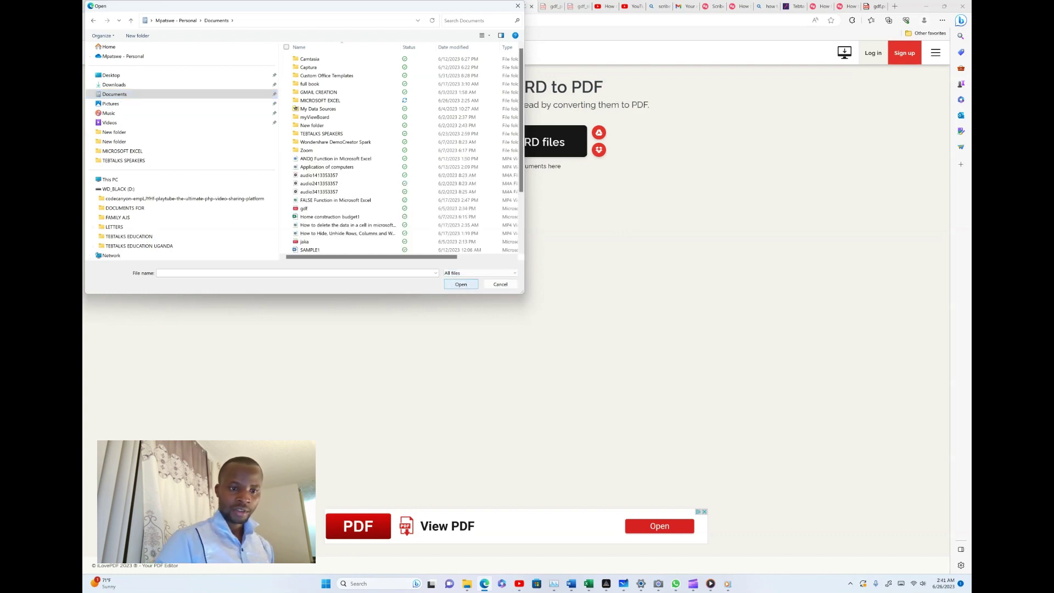
scroll(406, 154, down, 3)
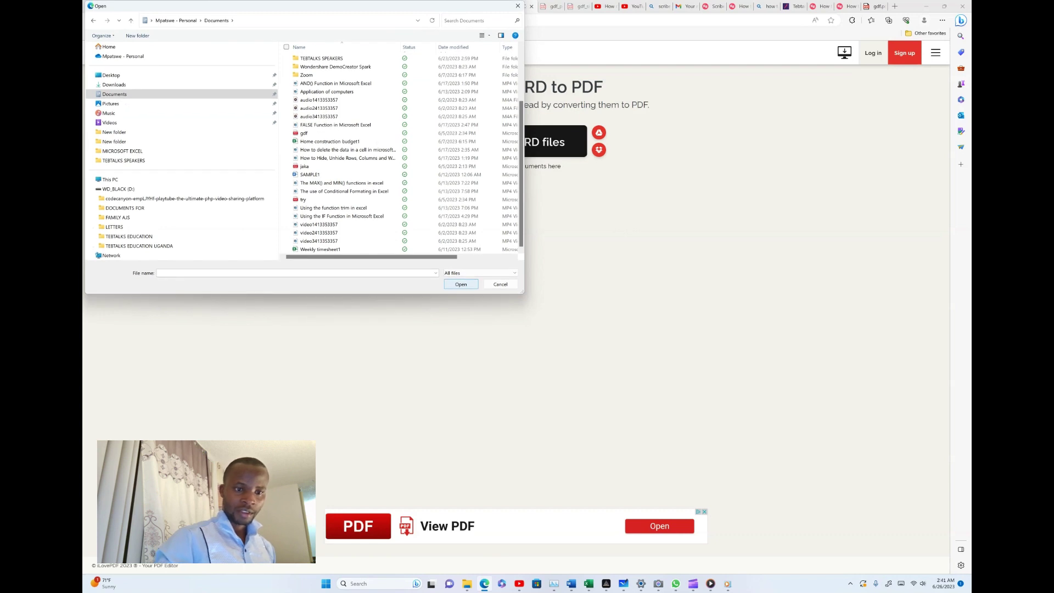
scroll(399, 151, up, 2)
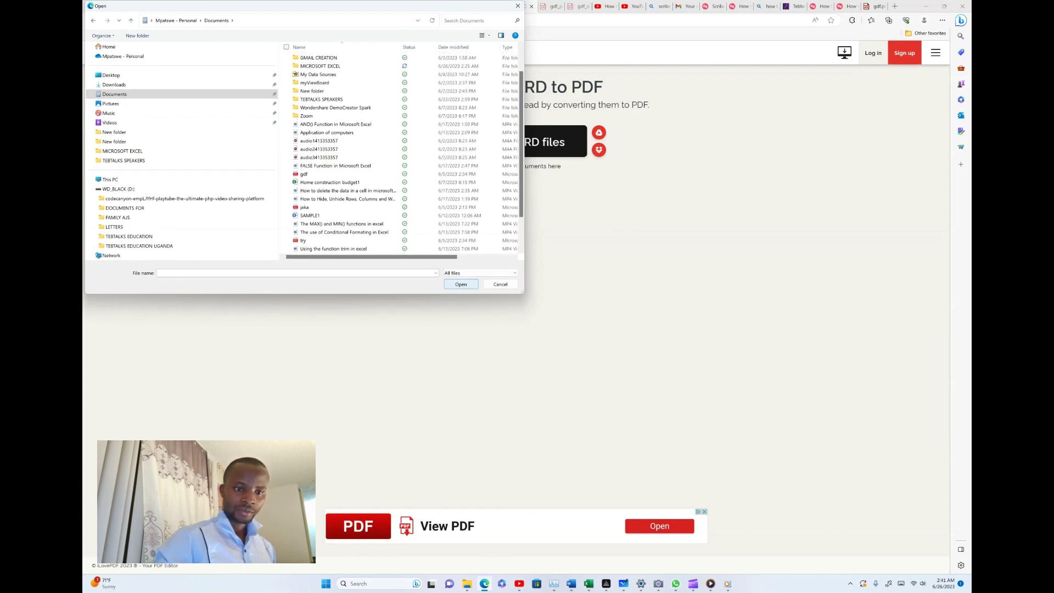
scroll(399, 151, down, 2)
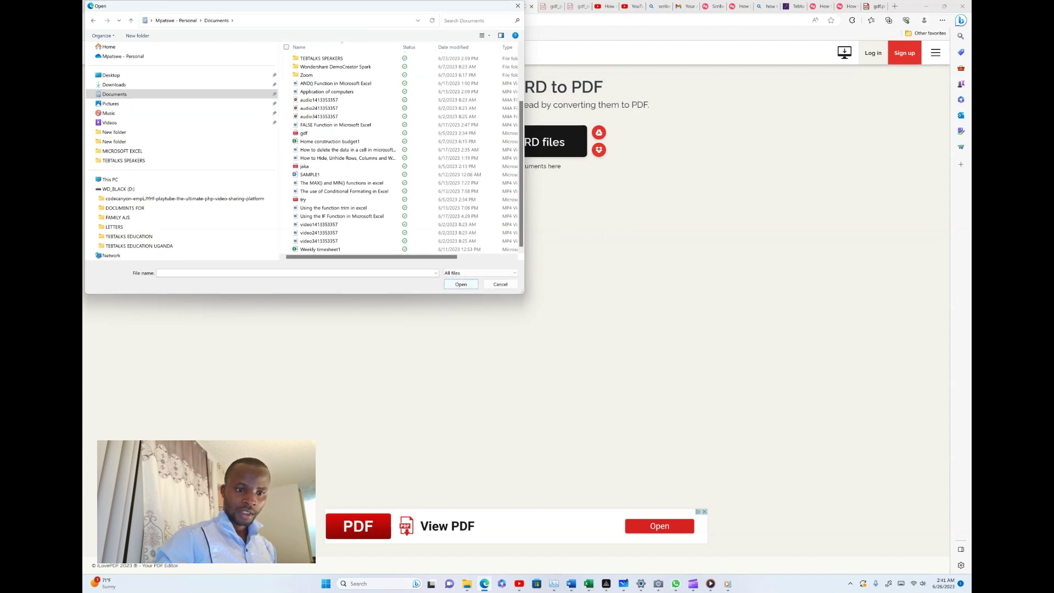
scroll(406, 153, up, 3)
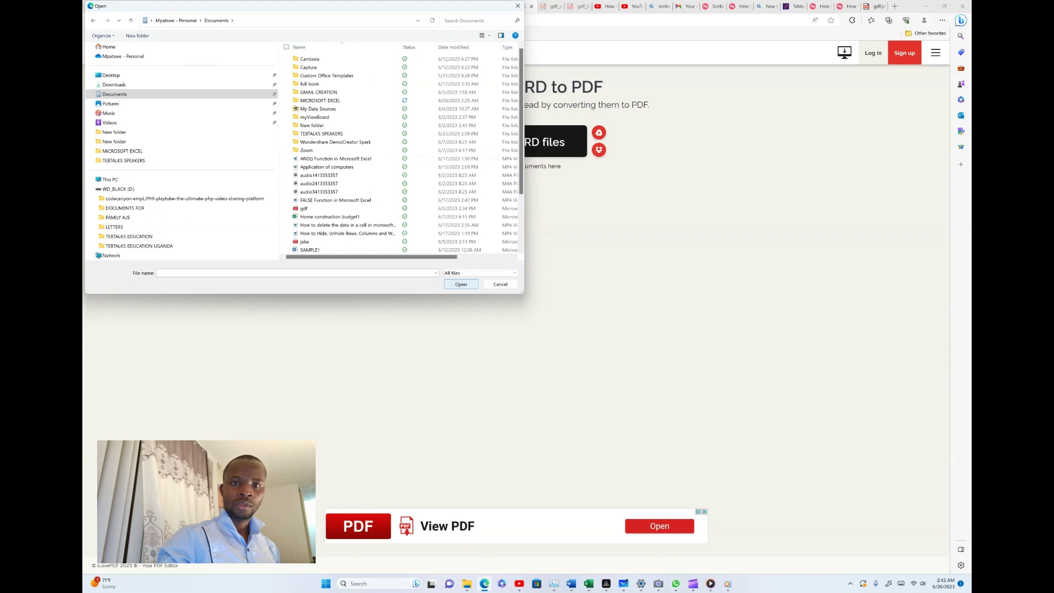
Step: Search for the saved file using "COVERTE" in Documents and "CONVERTED" in This PC and Libraries
click(475, 21)
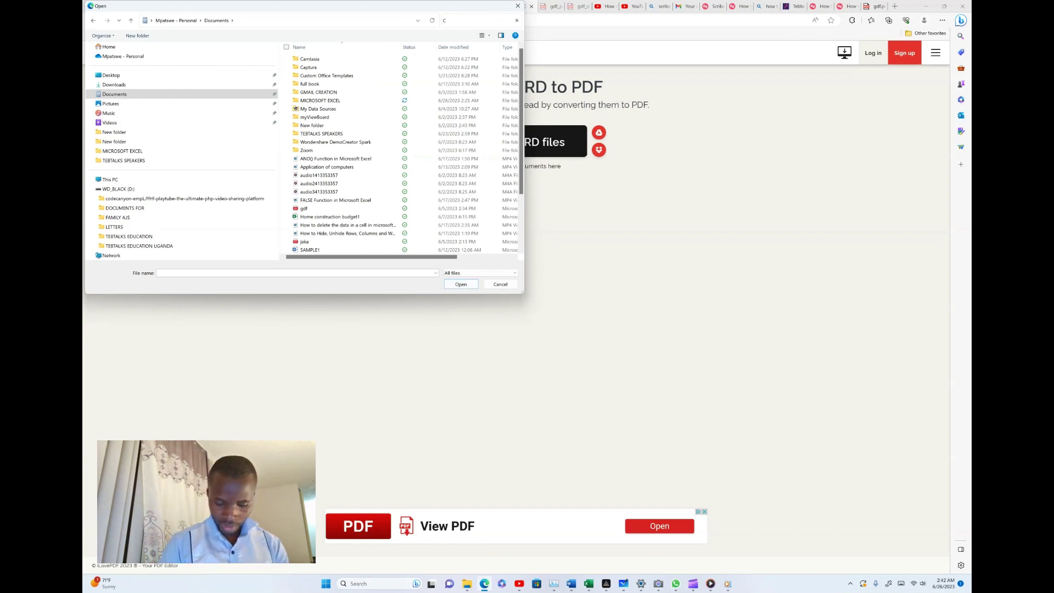
text(OVER)
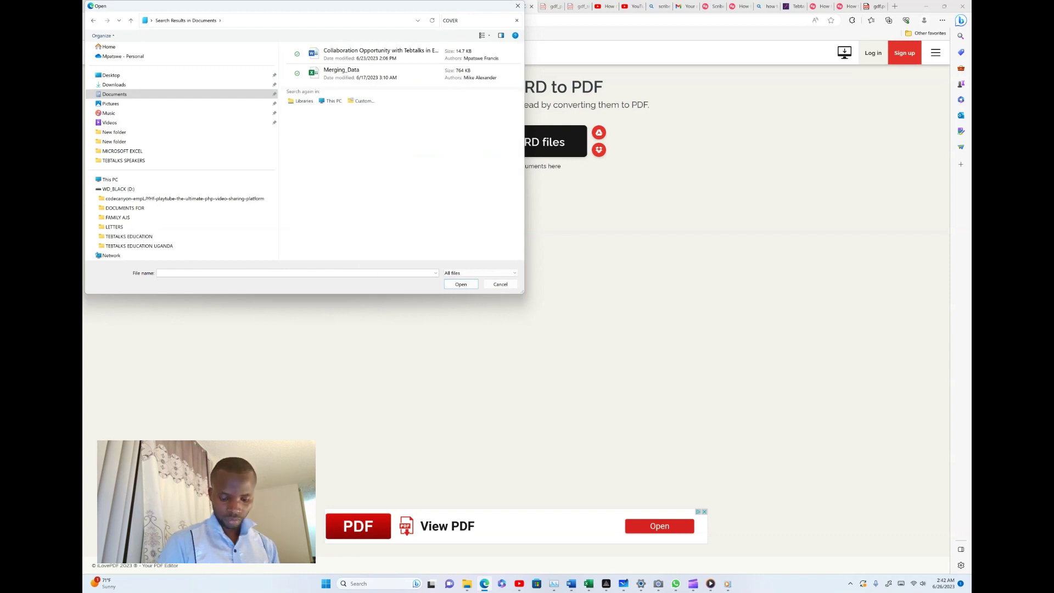
text(TE)
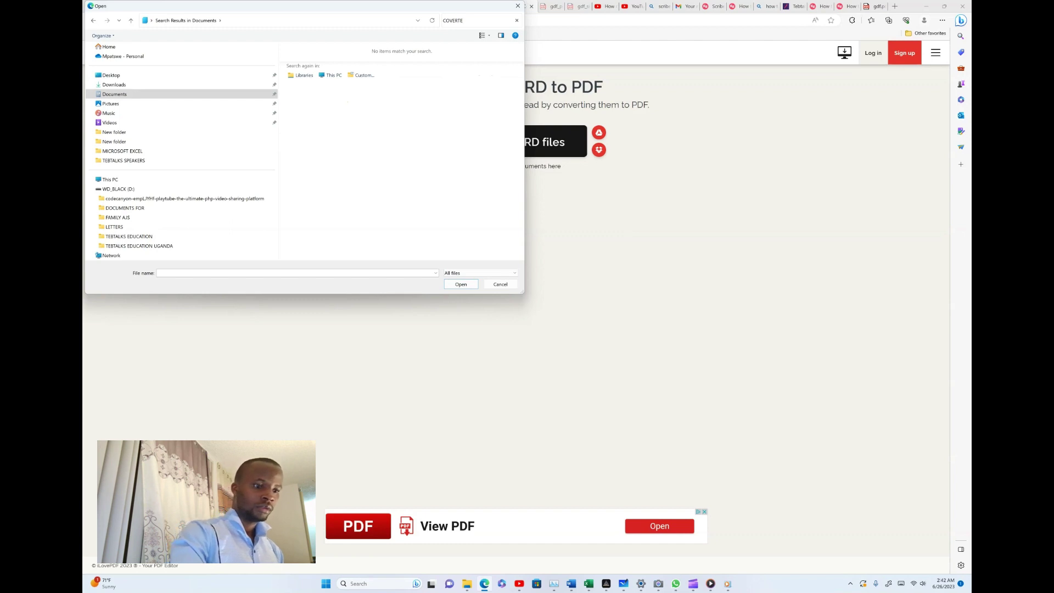
click(110, 179)
click(475, 20)
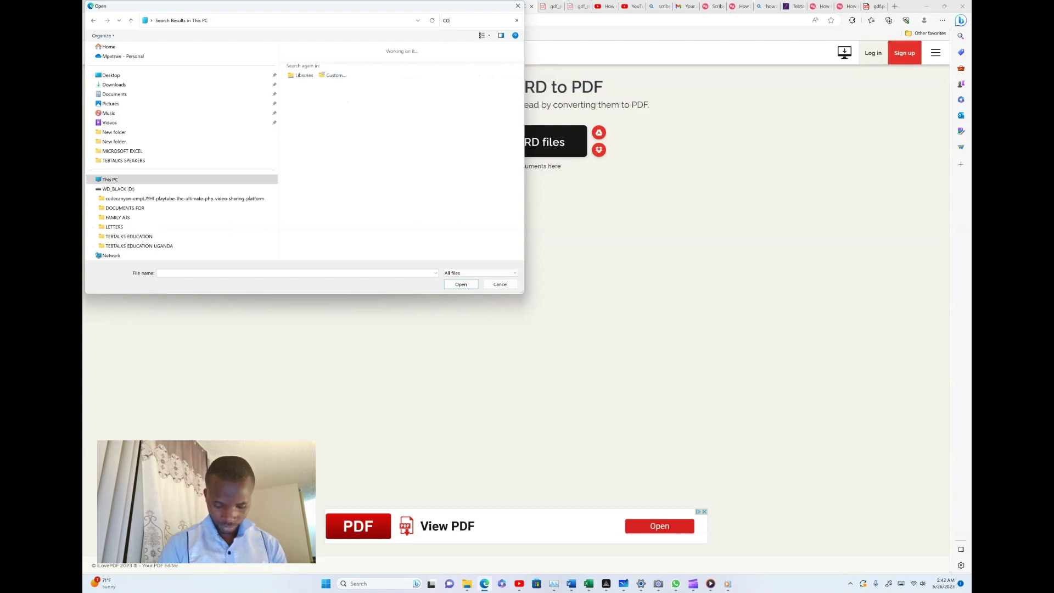
text(TED)
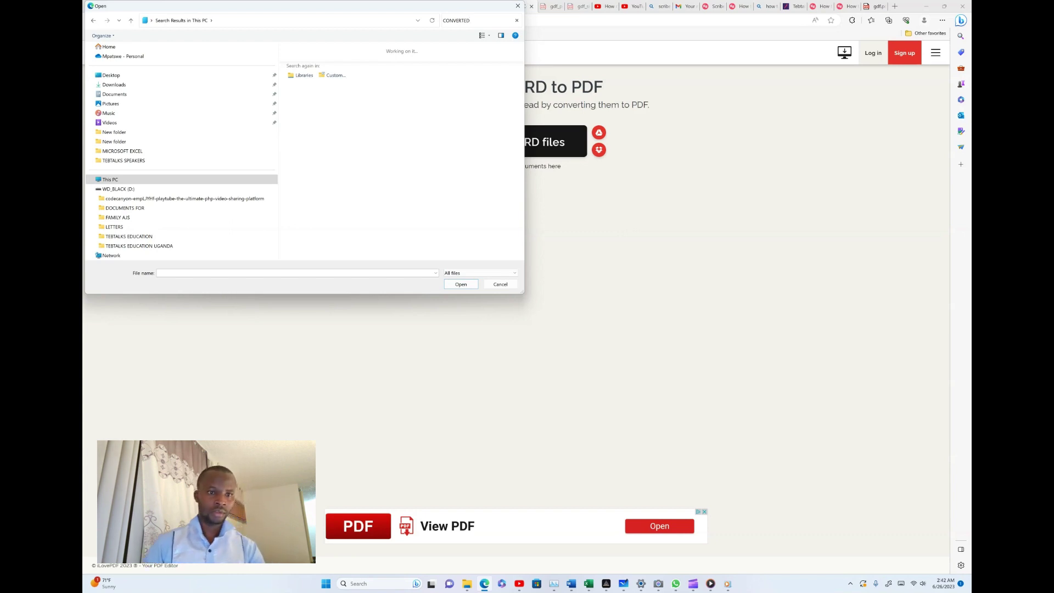
click(302, 75)
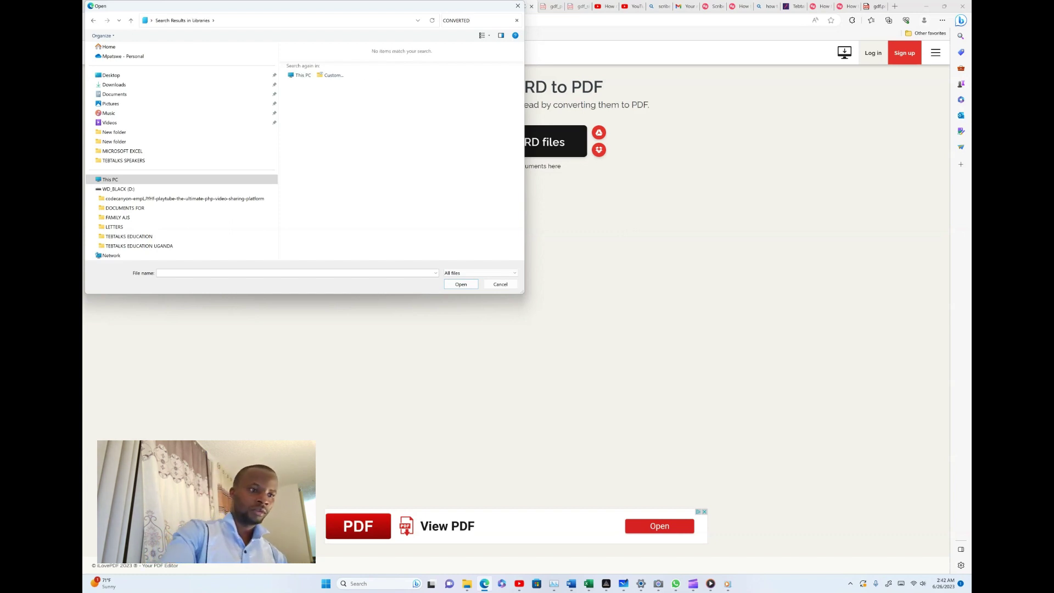
Step: Load the CONVERTED Word document from the Downloads folder into the Word to PDF converter
click(124, 84)
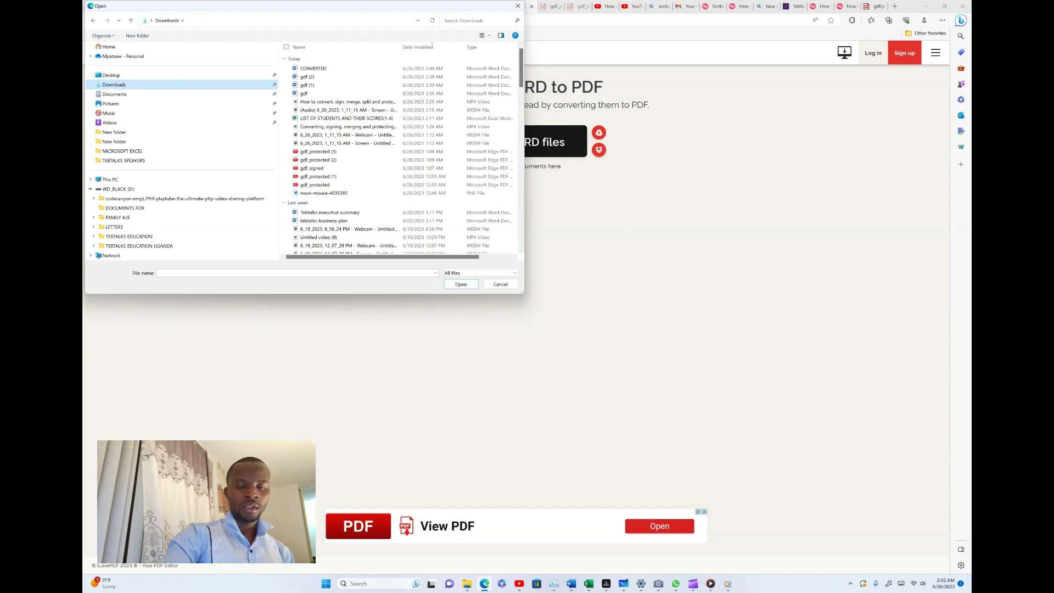
click(329, 70)
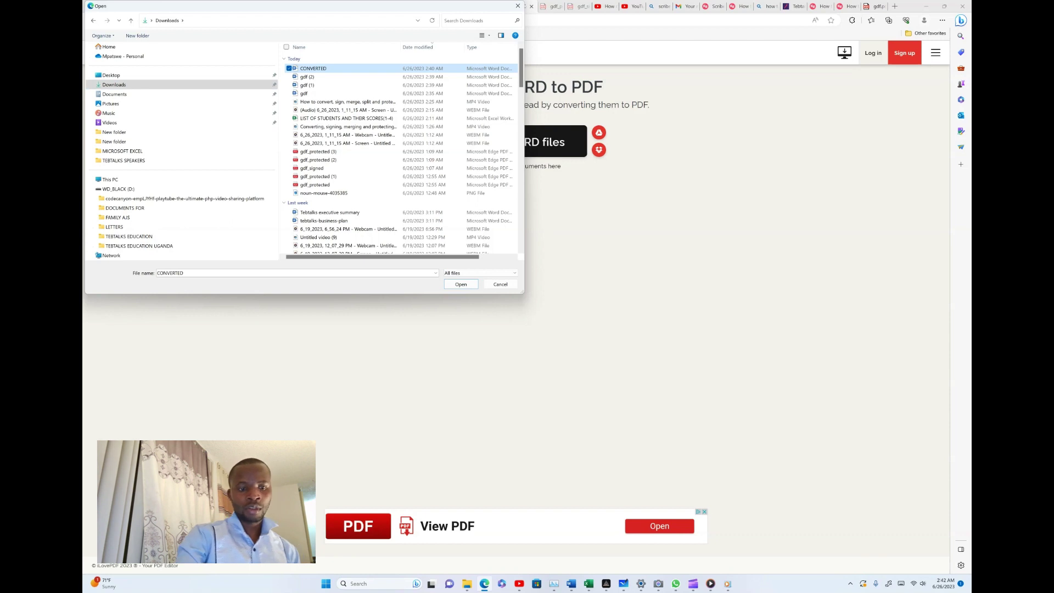
key(Return)
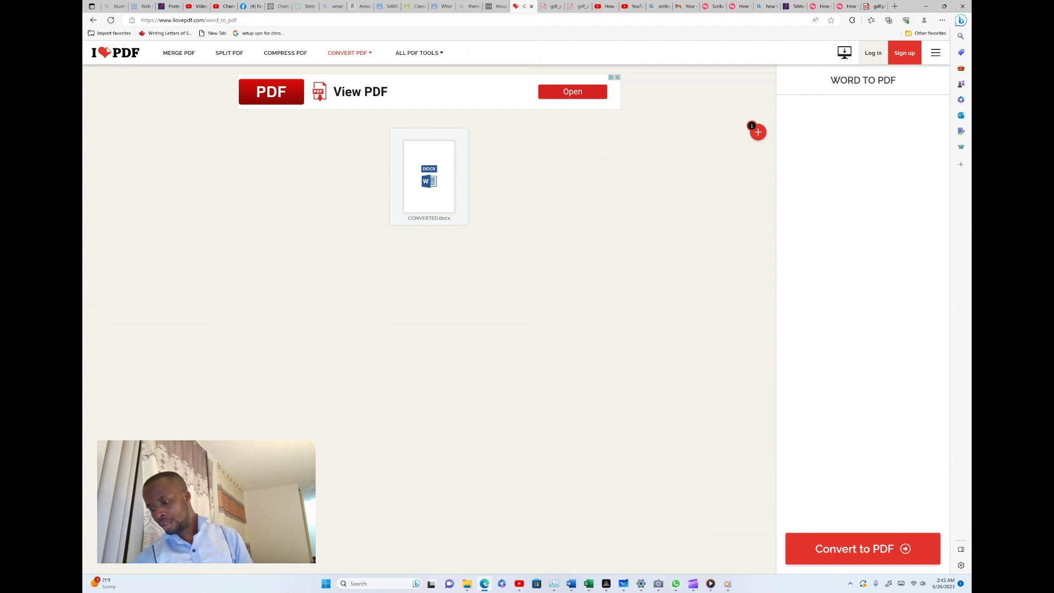
Step: Convert CONVERTED.docx to PDF and open the downloaded CONVERTED.pdf to view its contents enlarged
click(872, 553)
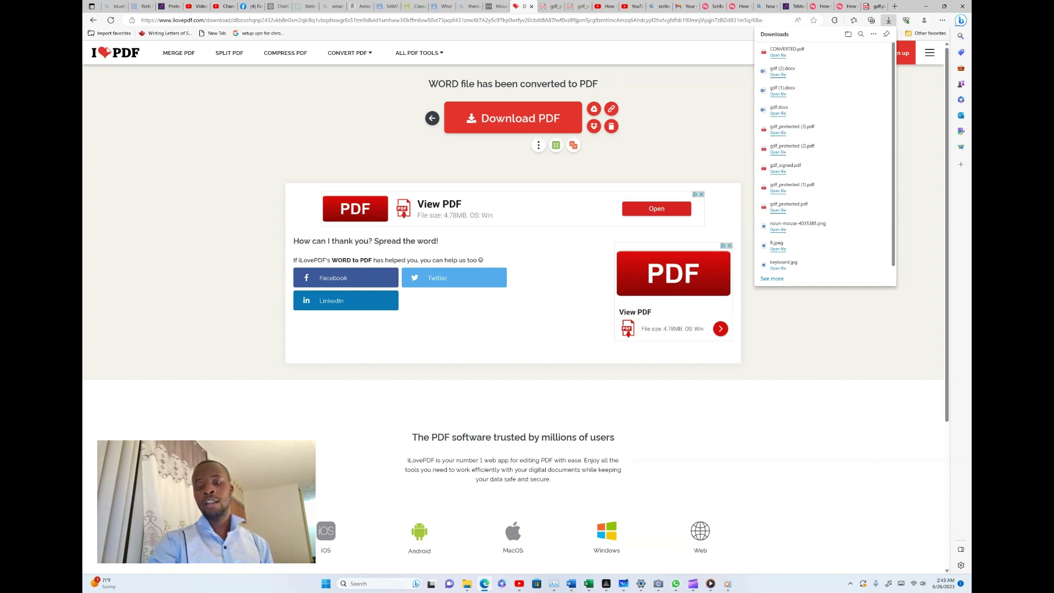
click(786, 51)
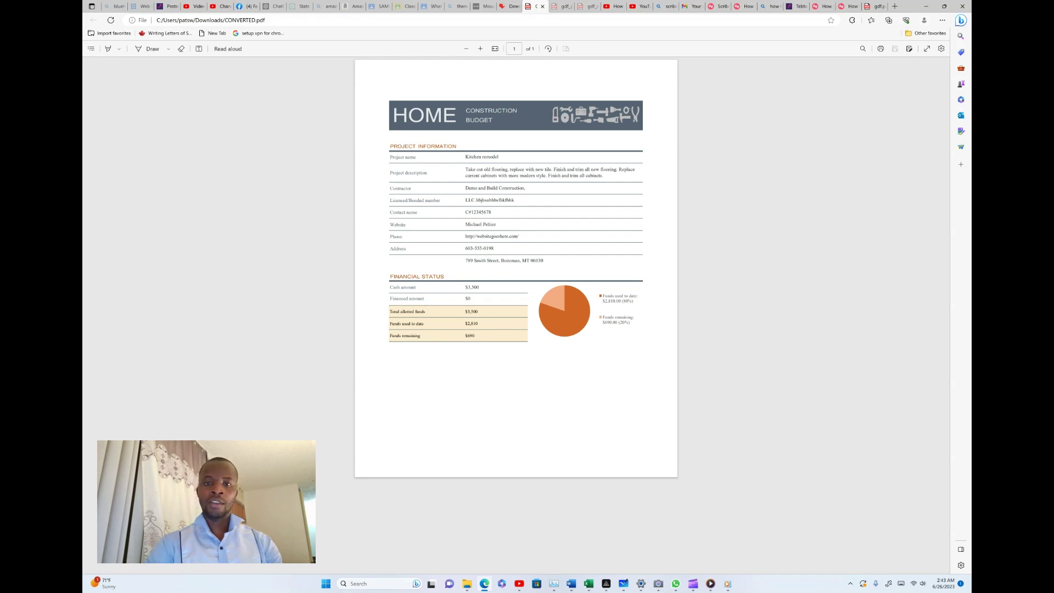
scroll(516, 256, up, 3)
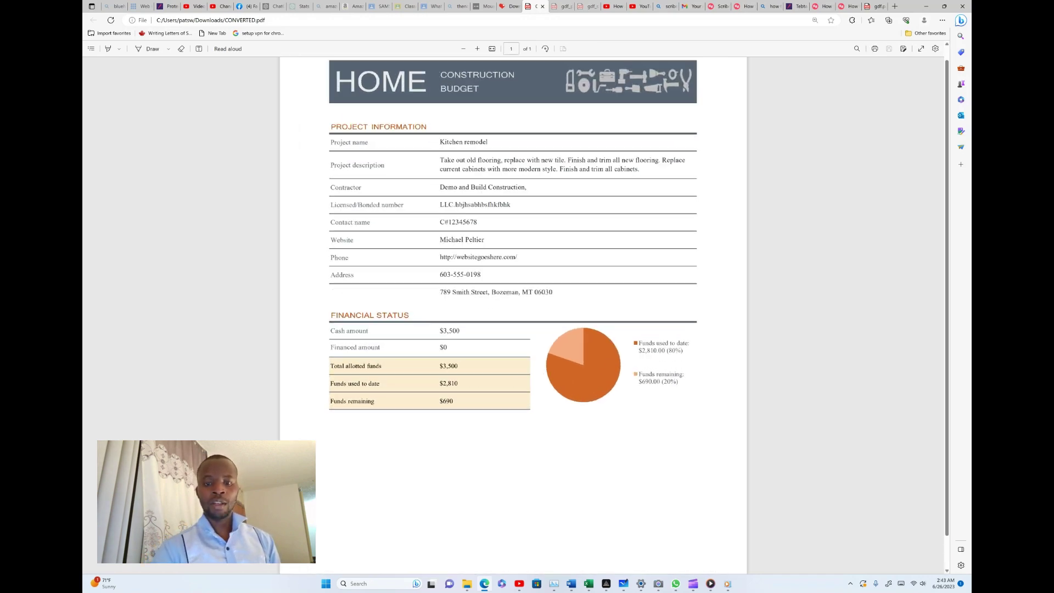
scroll(513, 268, up, 1)
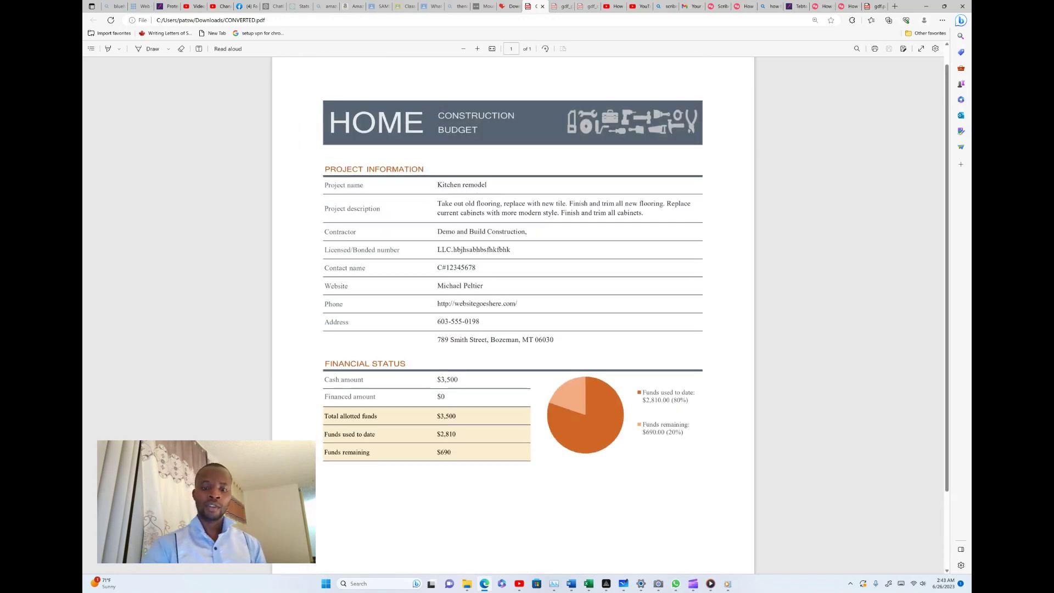